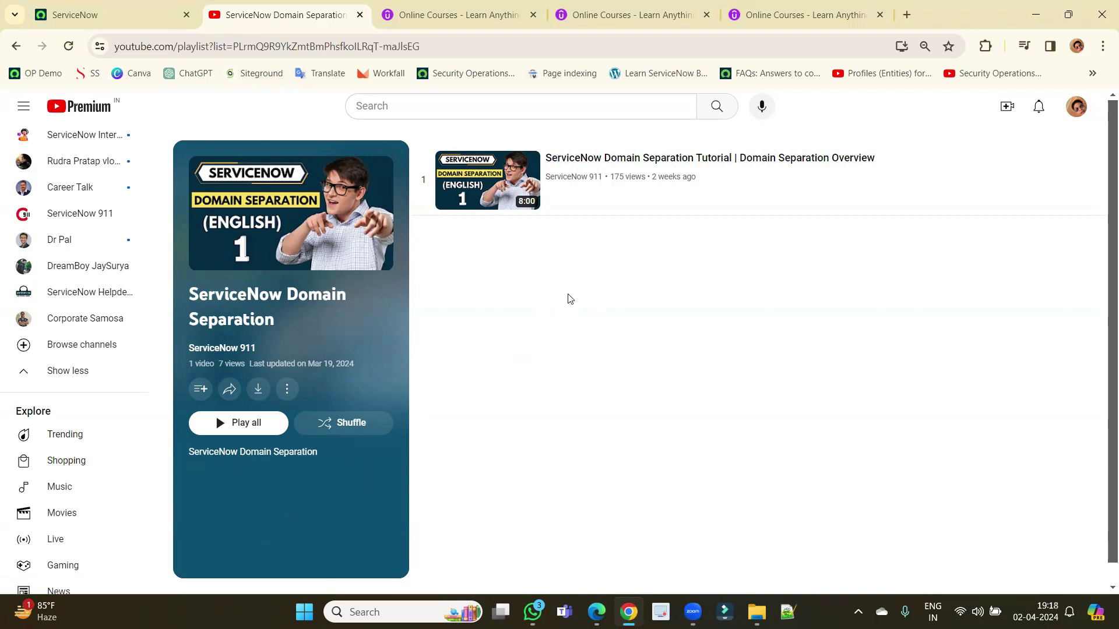
# Look over the Udemy instructor course list and read through the student reviews for all courses.
pyautogui.click(467, 18)
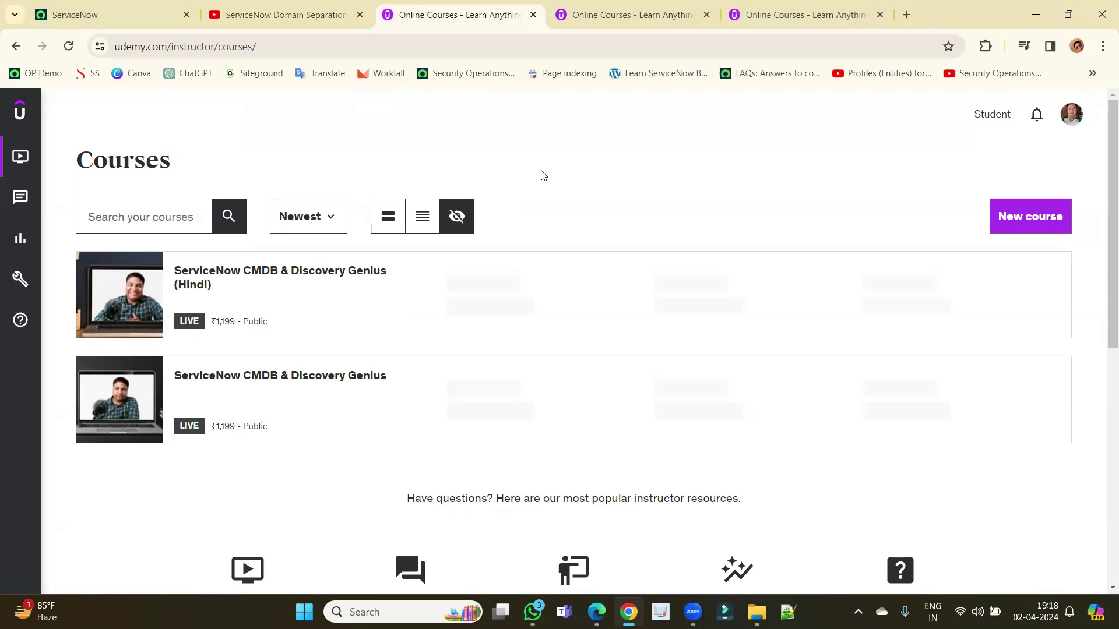
pyautogui.click(627, 14)
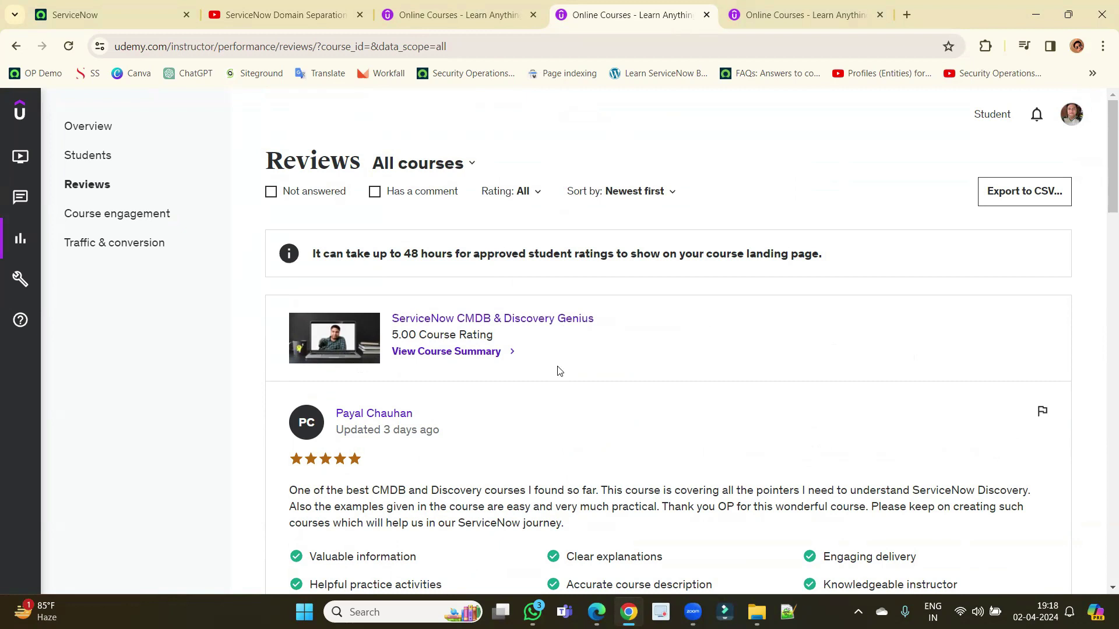
pyautogui.scroll(-7, 558, 370)
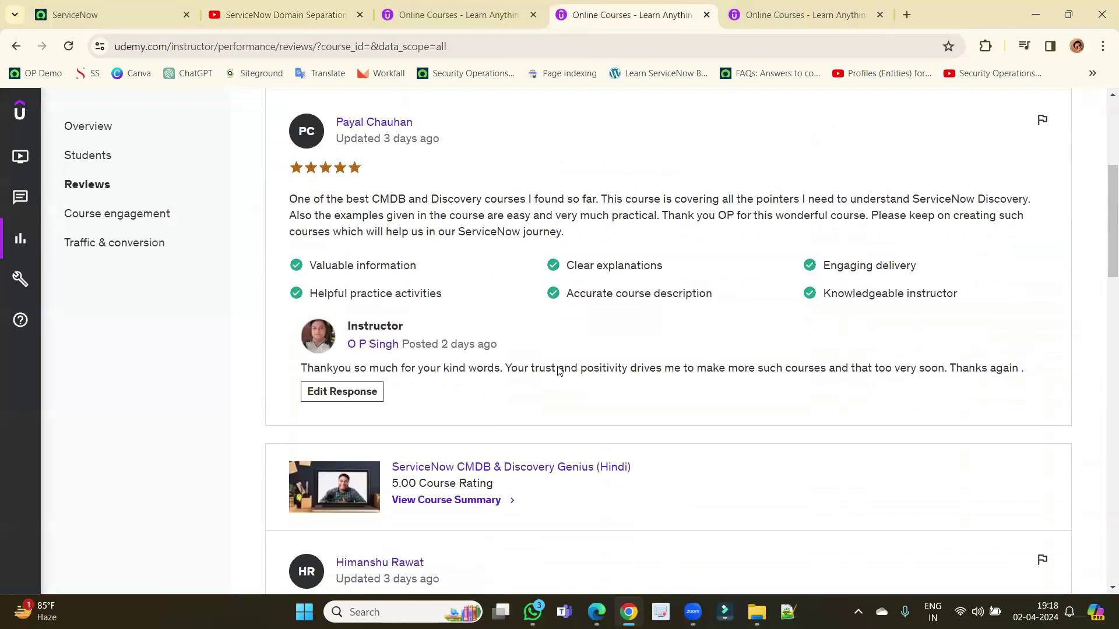
pyautogui.scroll(-6, 559, 366)
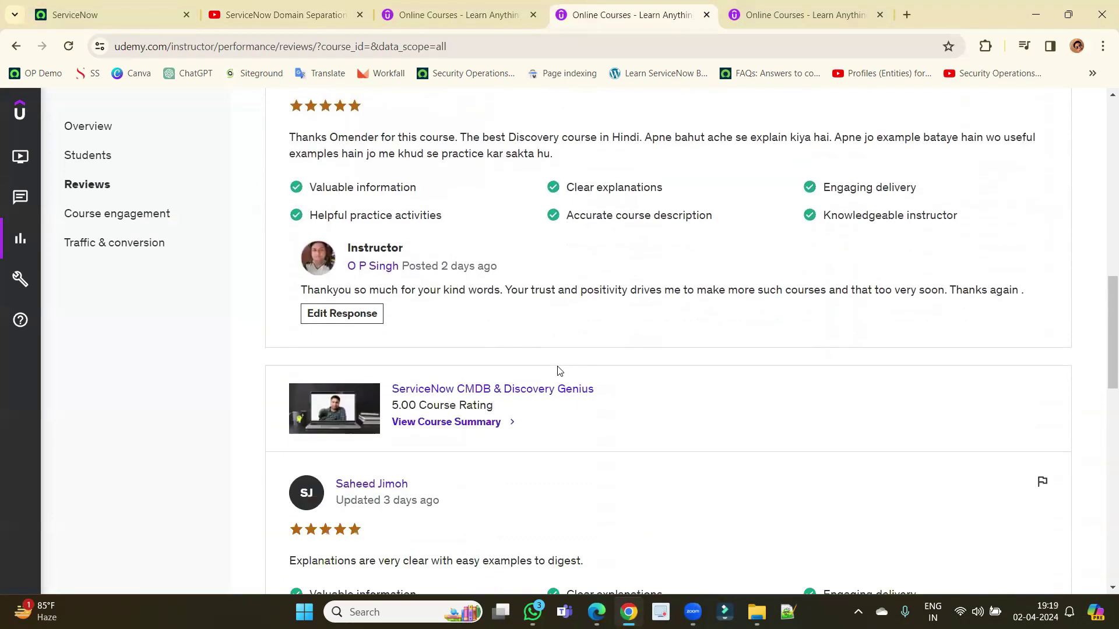
pyautogui.scroll(3, 558, 371)
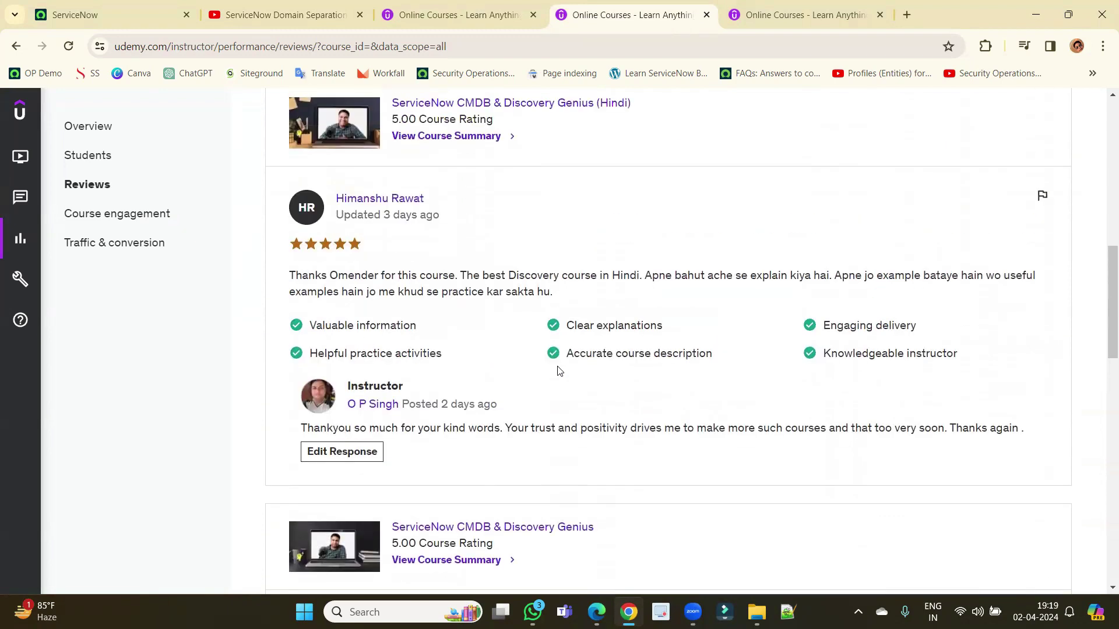
pyautogui.scroll(-11, 558, 371)
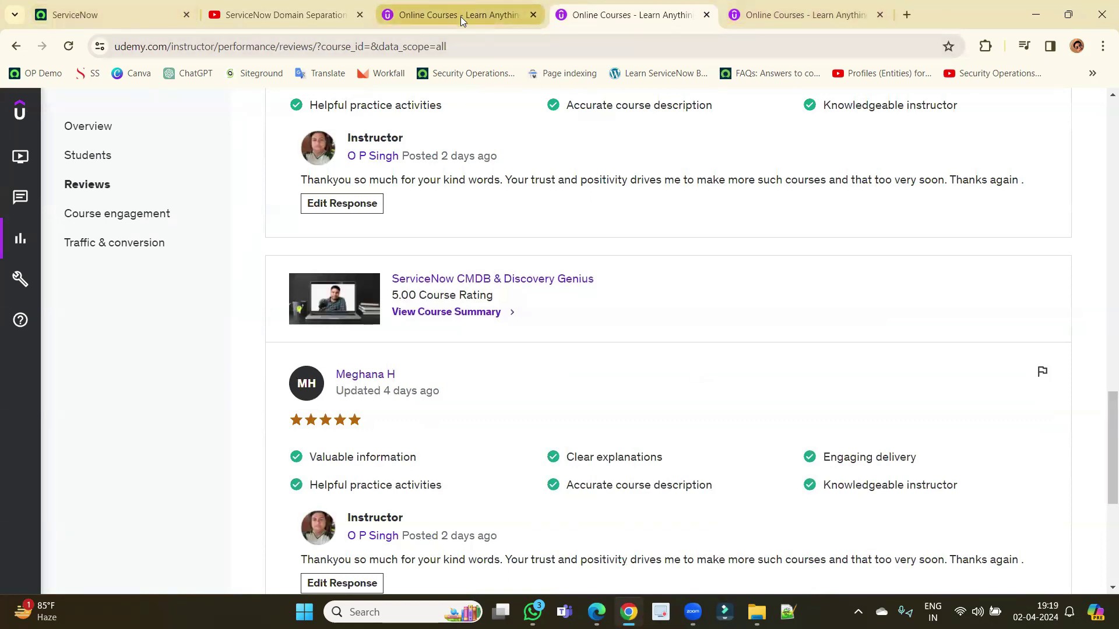
# Close the three Udemy browser tabs.
pyautogui.hotkey('ctrl', 'w')
pyautogui.hotkey('ctrl', 'w')
pyautogui.hotkey('ctrl', 'w')
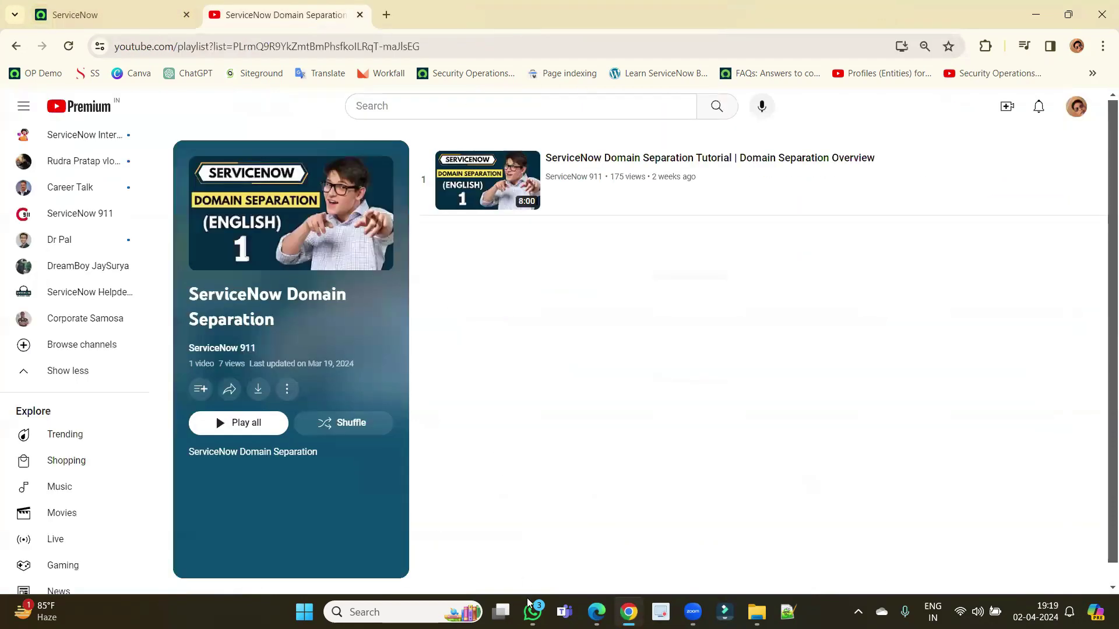
# Switch to the ServiceNow Domain PDF in Edge and select the plugin ID com.glide.domain.msp_extensions.installer.
pyautogui.click(596, 612)
pyautogui.moveTo(378, 316); pyautogui.dragTo(732, 315)
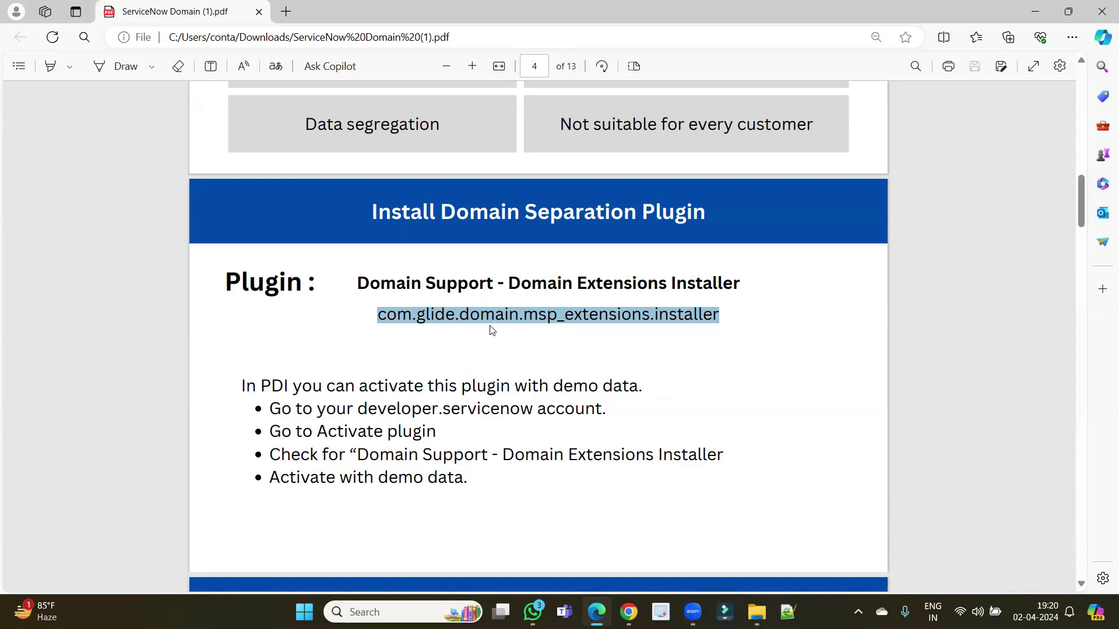
# Read the Domain Hierarchy page, selecting the MSP Technicians label and the sentence on which data domain members see.
pyautogui.scroll(-7, 492, 327)
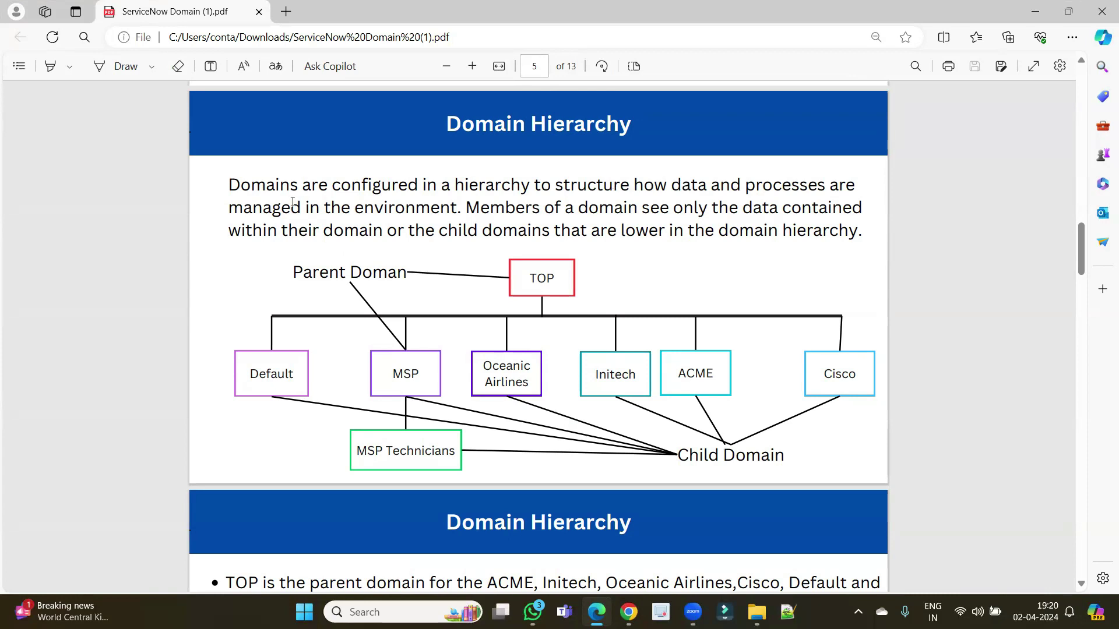
pyautogui.moveTo(236, 213); pyautogui.dragTo(453, 217)
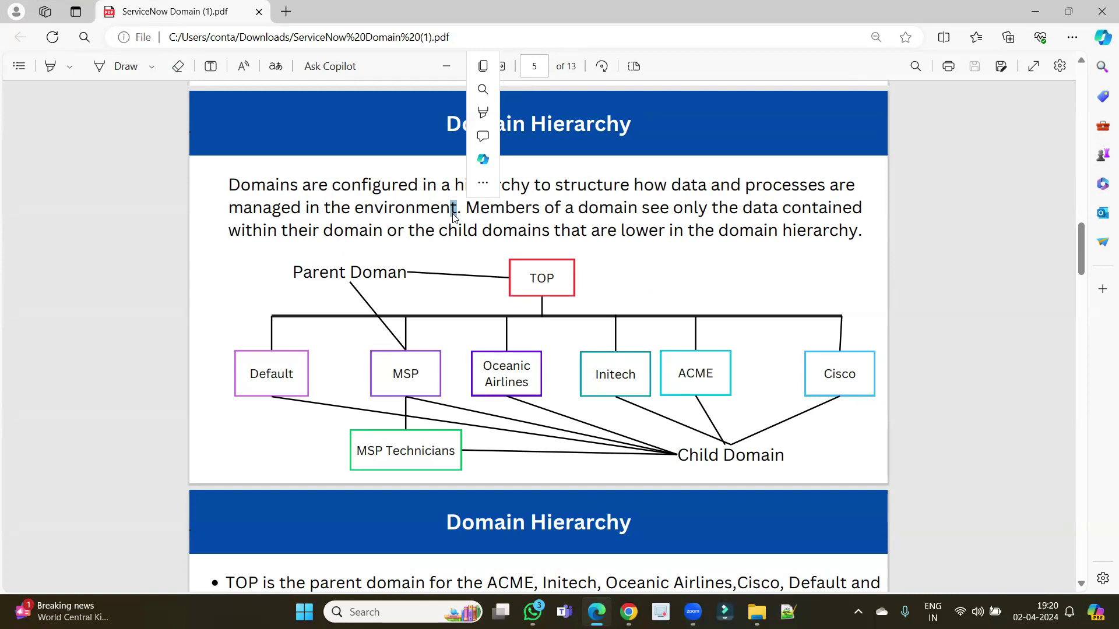
pyautogui.moveTo(495, 234); pyautogui.dragTo(504, 236)
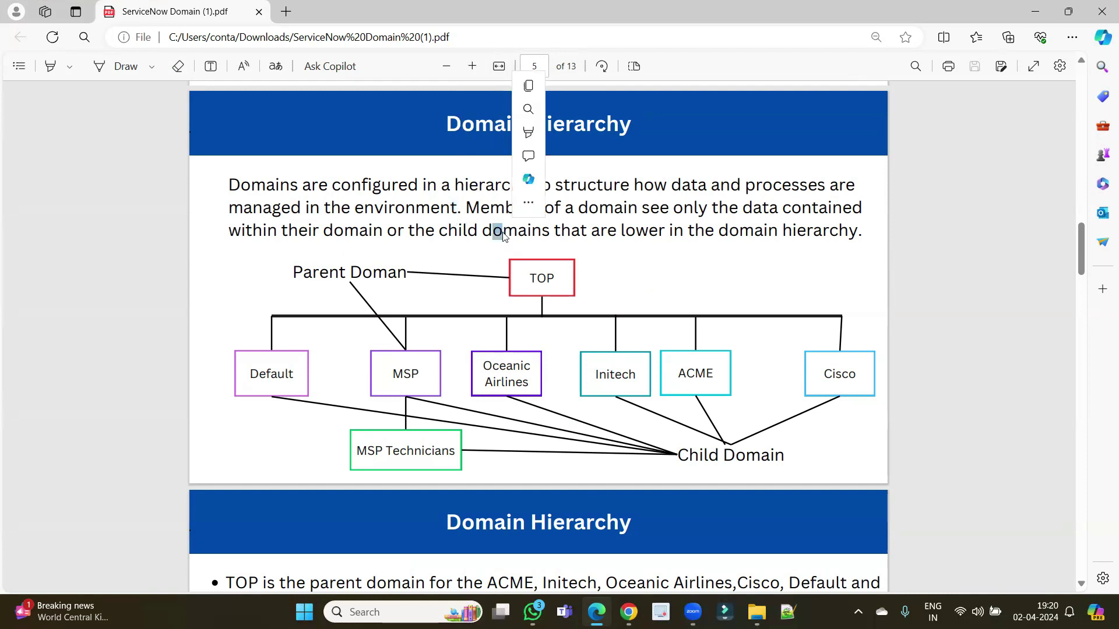
pyautogui.press('Escape')
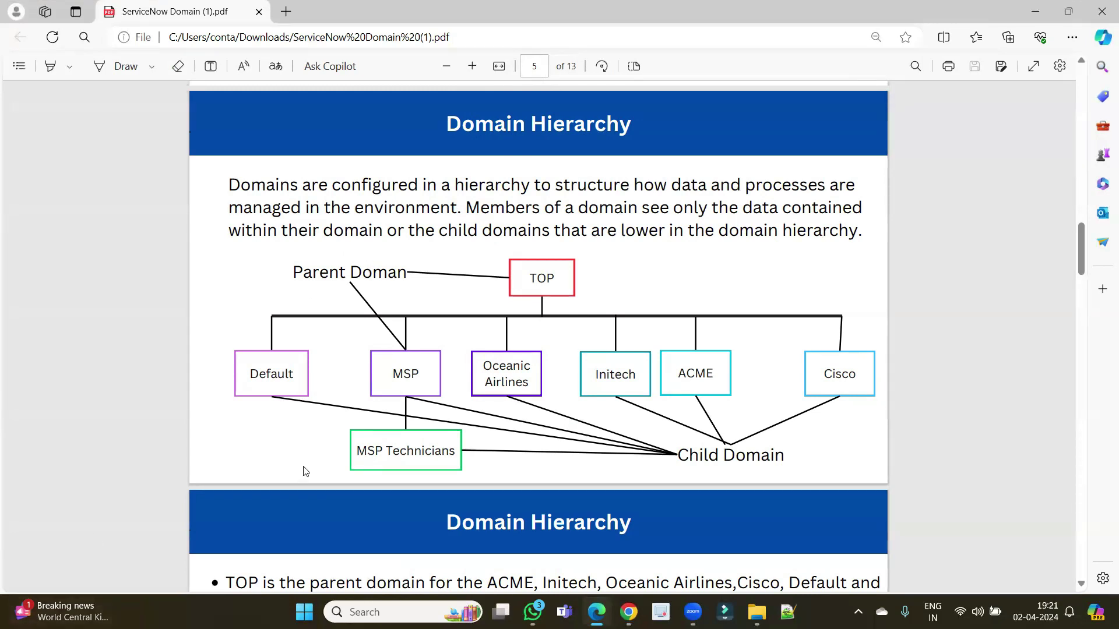
pyautogui.doubleClick(534, 275)
pyautogui.moveTo(358, 452); pyautogui.dragTo(466, 455)
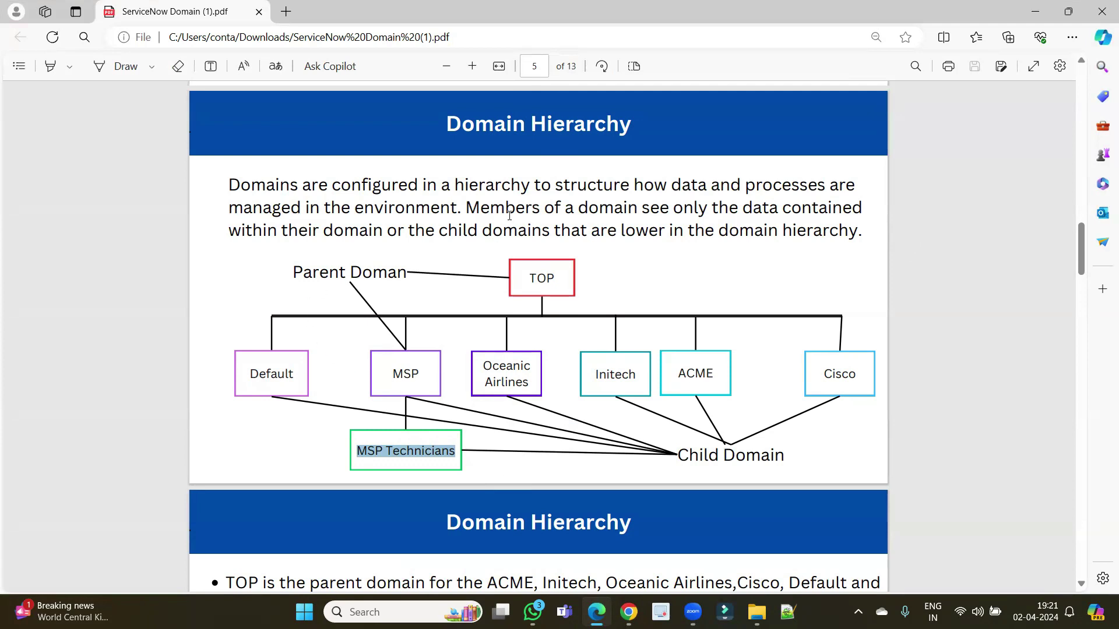
pyautogui.moveTo(476, 207); pyautogui.dragTo(866, 230)
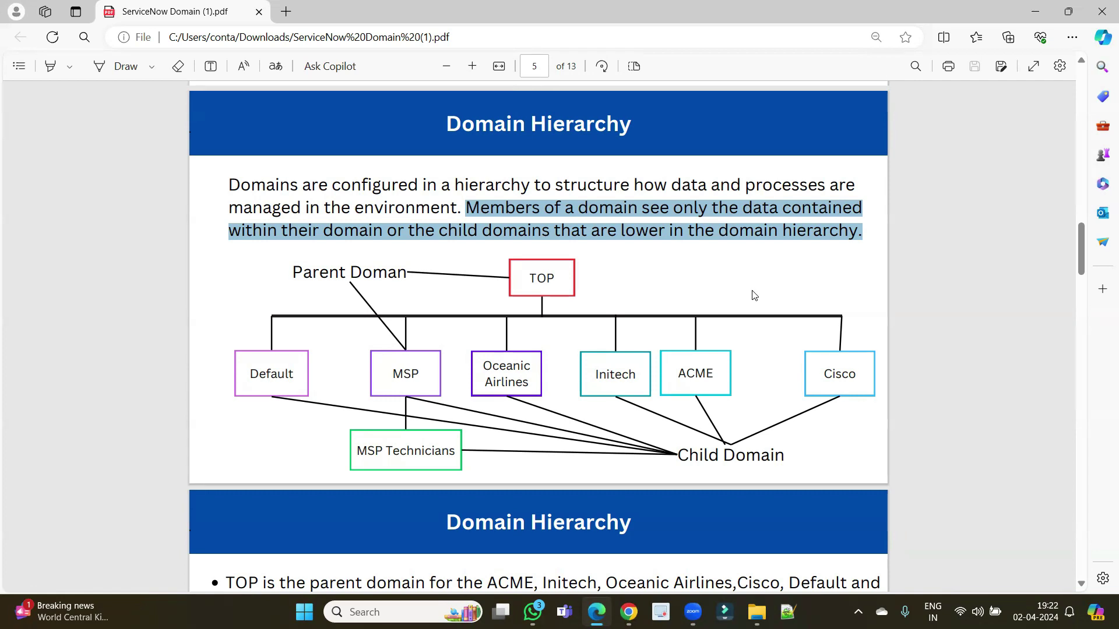
# Examine the MSP, MSP Technicians and Oceanic Airlines boxes in the Domain Hierarchy diagram.
pyautogui.scroll(-2, 752, 295)
pyautogui.doubleClick(419, 368)
pyautogui.click(406, 291)
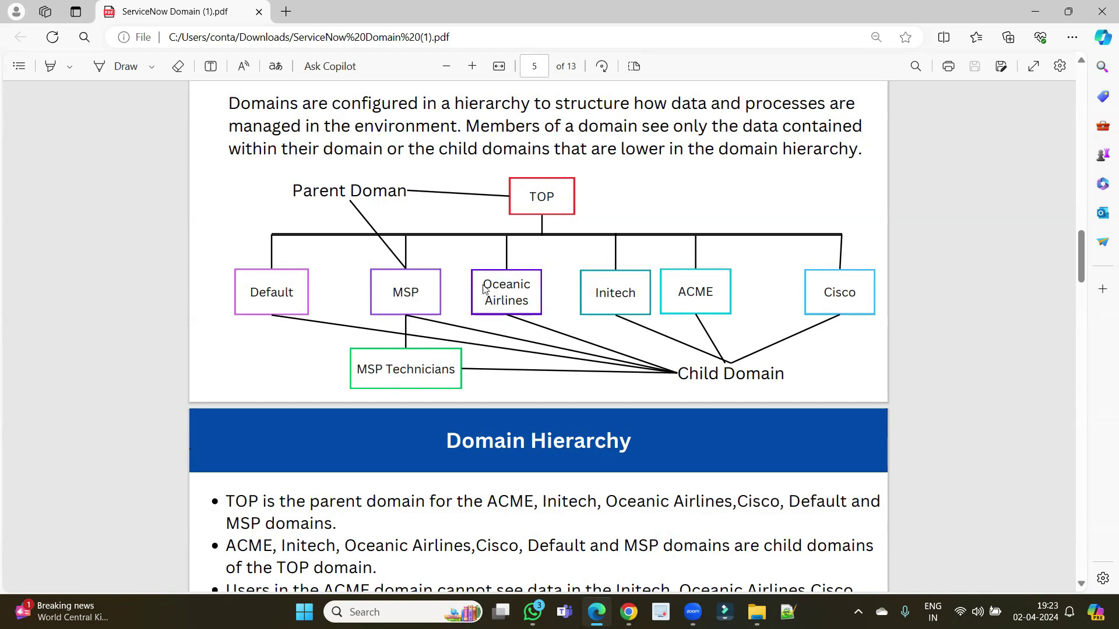
pyautogui.moveTo(485, 282); pyautogui.dragTo(528, 303)
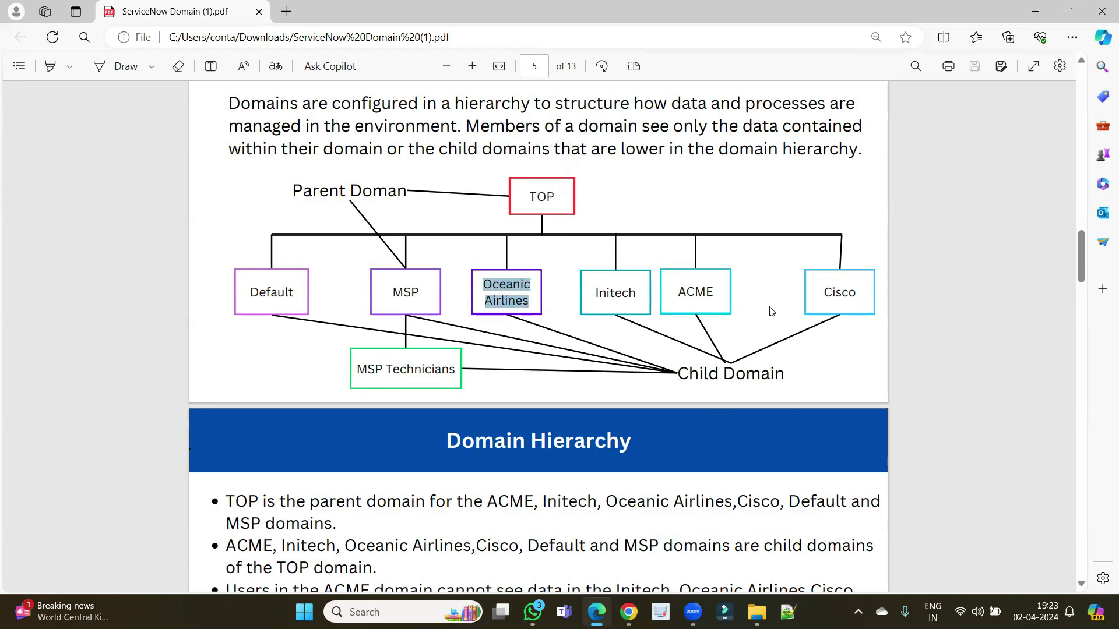
pyautogui.click(296, 445)
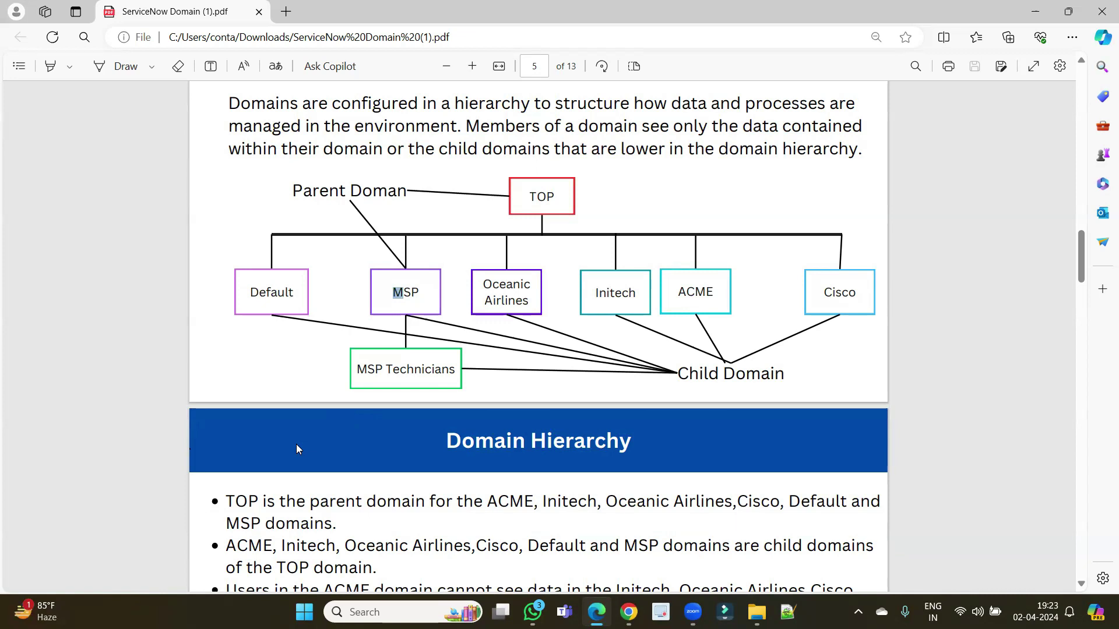
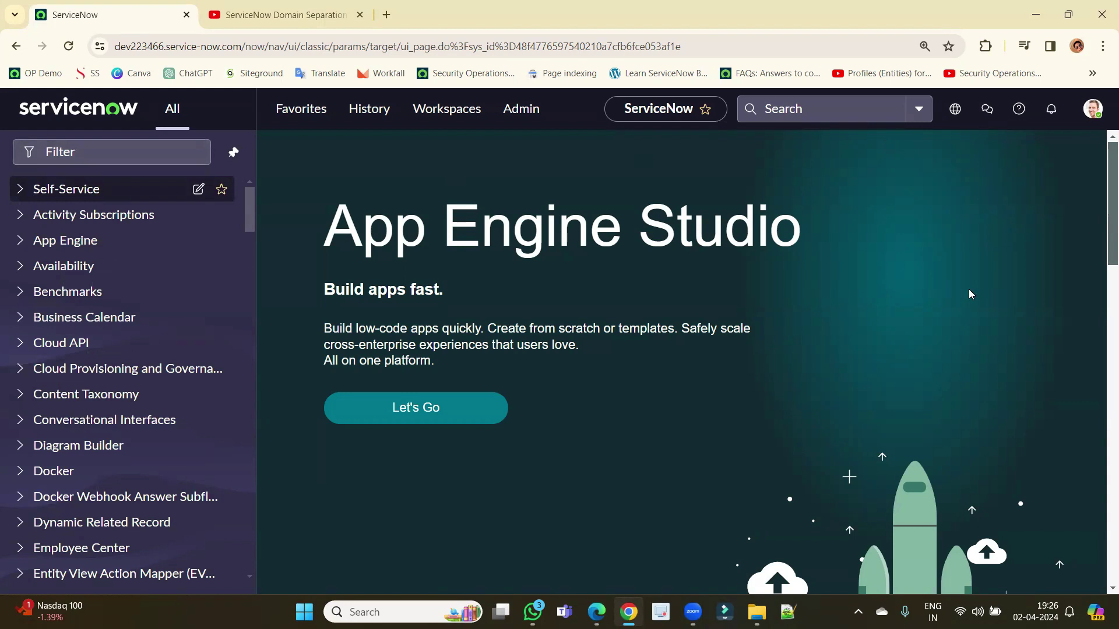
# Check the domain scope, application scope and update set of the ServiceNow instance.
pyautogui.click(953, 111)
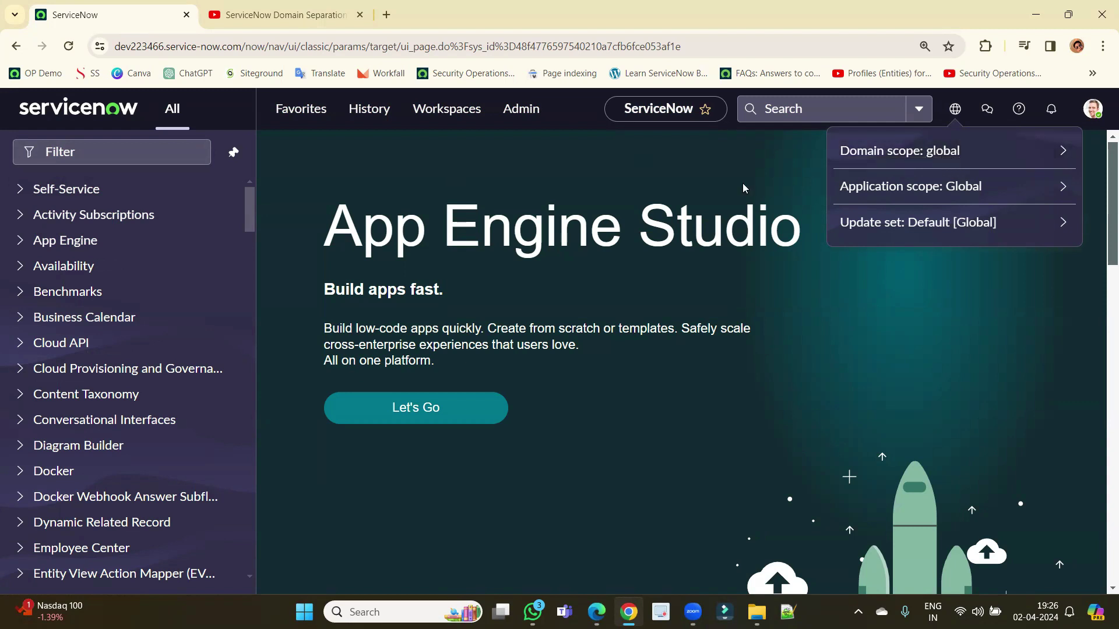
pyautogui.click(584, 191)
# Filter the application navigator for "domain" and show the Domain Admin module's Domains list in a new browser tab.
pyautogui.scroll(-5, 47, 452)
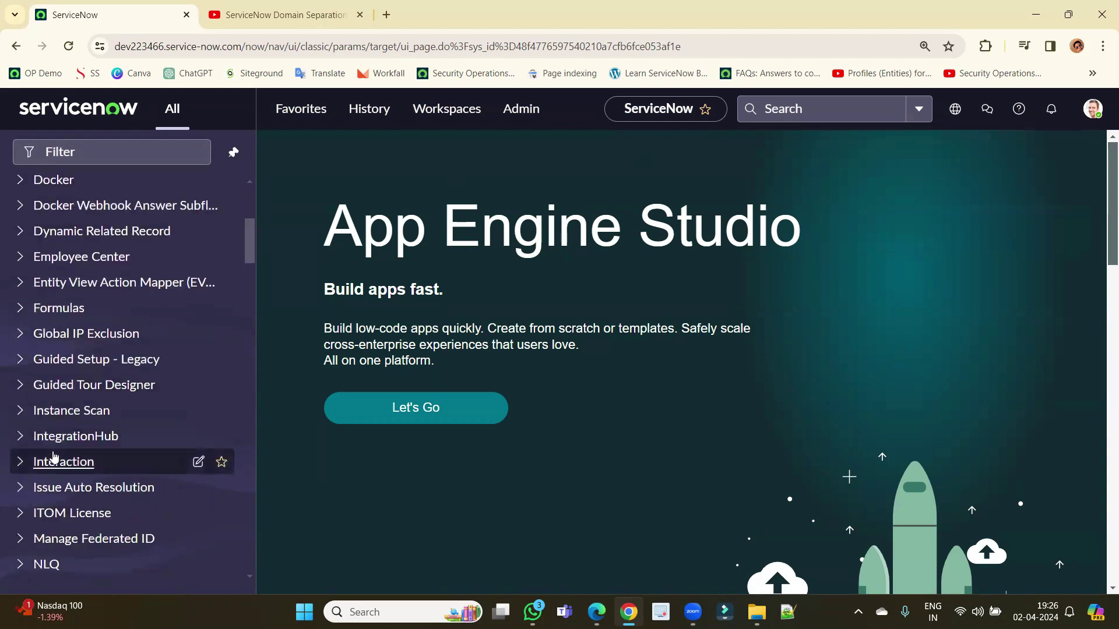
pyautogui.scroll(4, 117, 457)
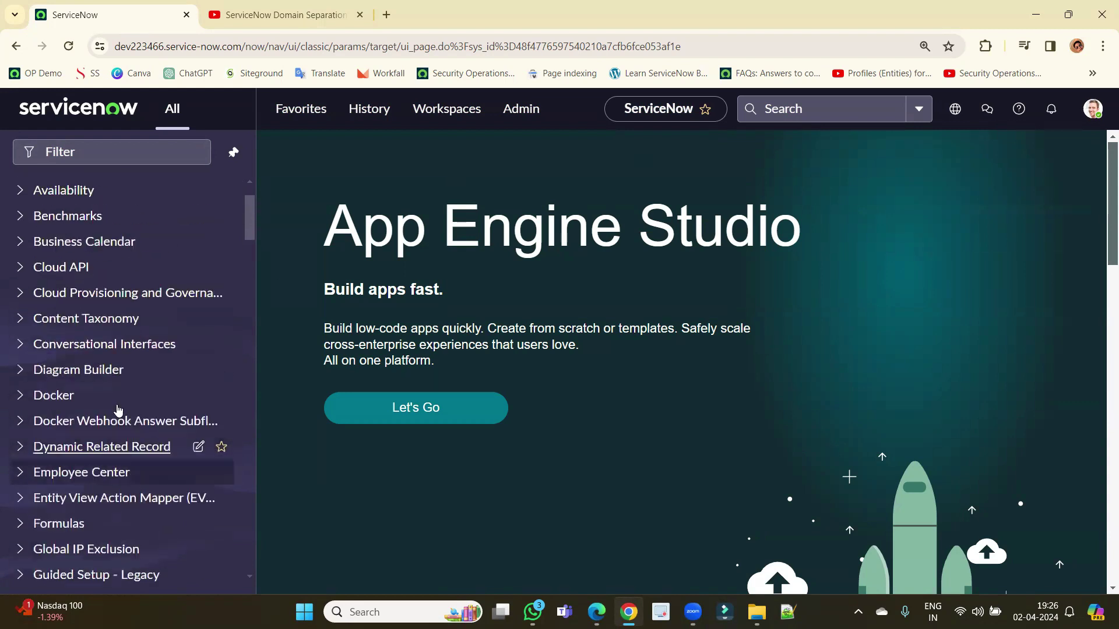
pyautogui.click(131, 147)
pyautogui.write('domain')
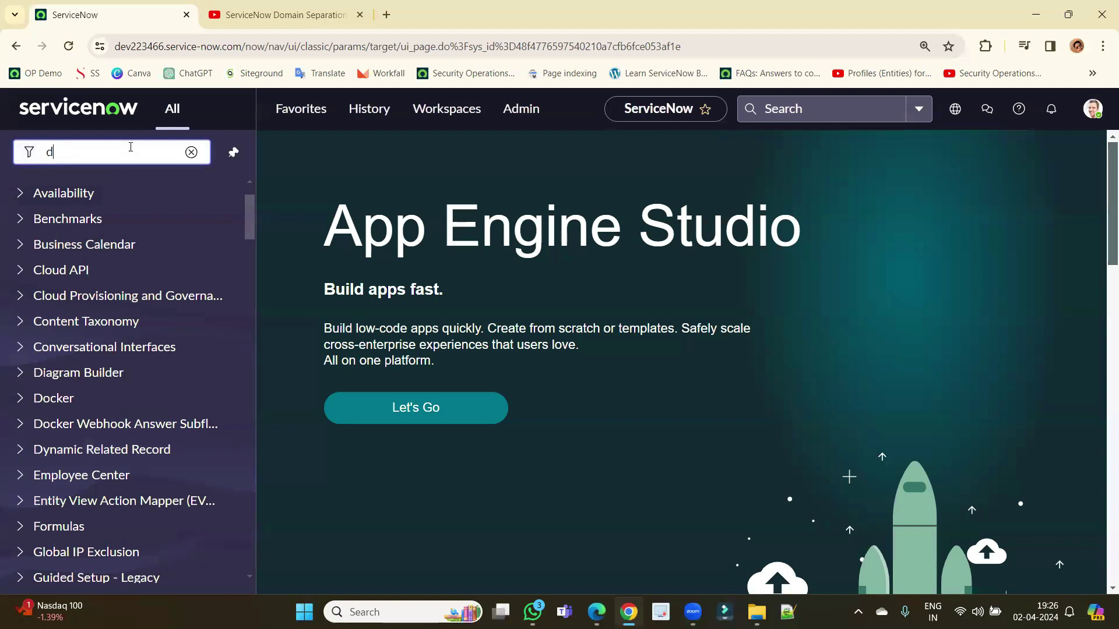
pyautogui.click(76, 308)
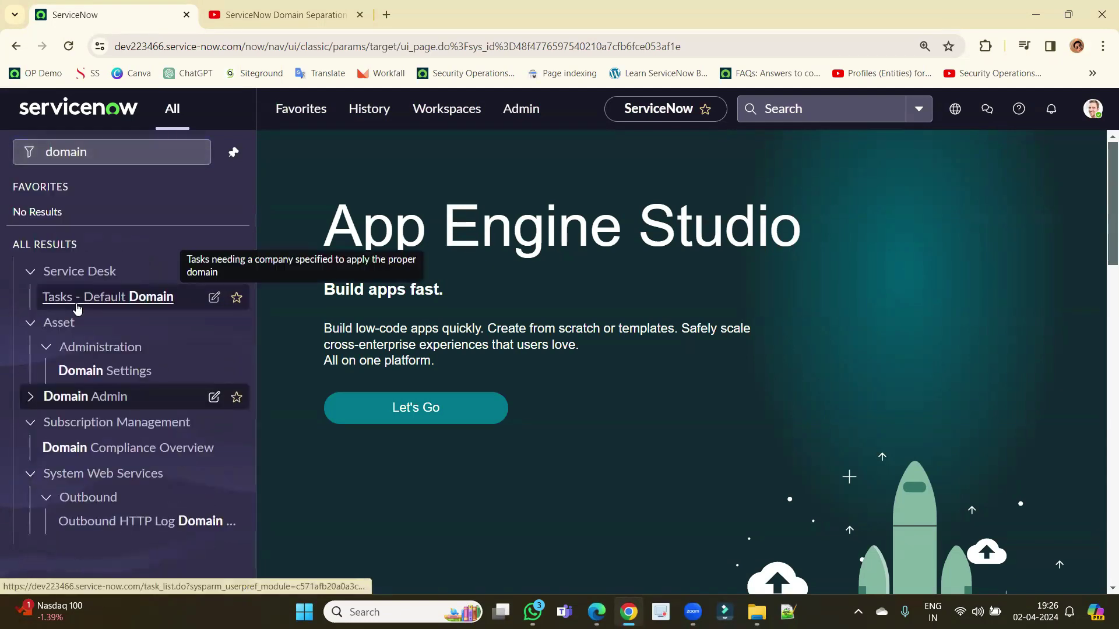
pyautogui.click(69, 397)
pyautogui.scroll(-2, 71, 396)
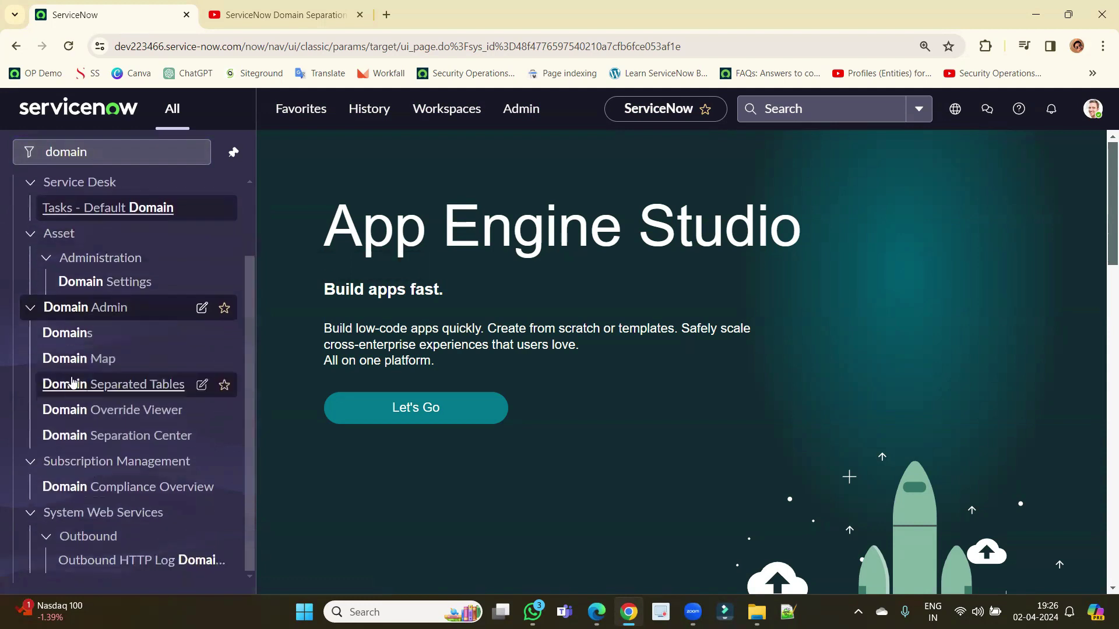
pyautogui.middleClick(65, 333)
pyautogui.click(245, 23)
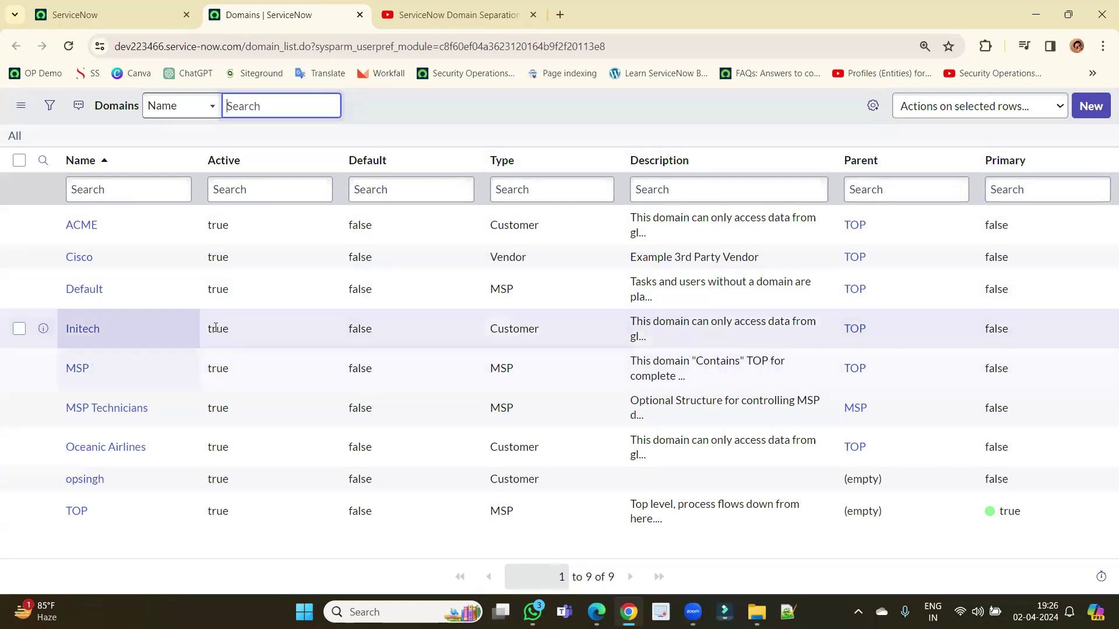
# Show the ACME domain record in a new browser tab and examine its Parent field.
pyautogui.keyDown('ctrl'); pyautogui.click(80, 226); pyautogui.keyUp('ctrl')
pyautogui.click(453, 9)
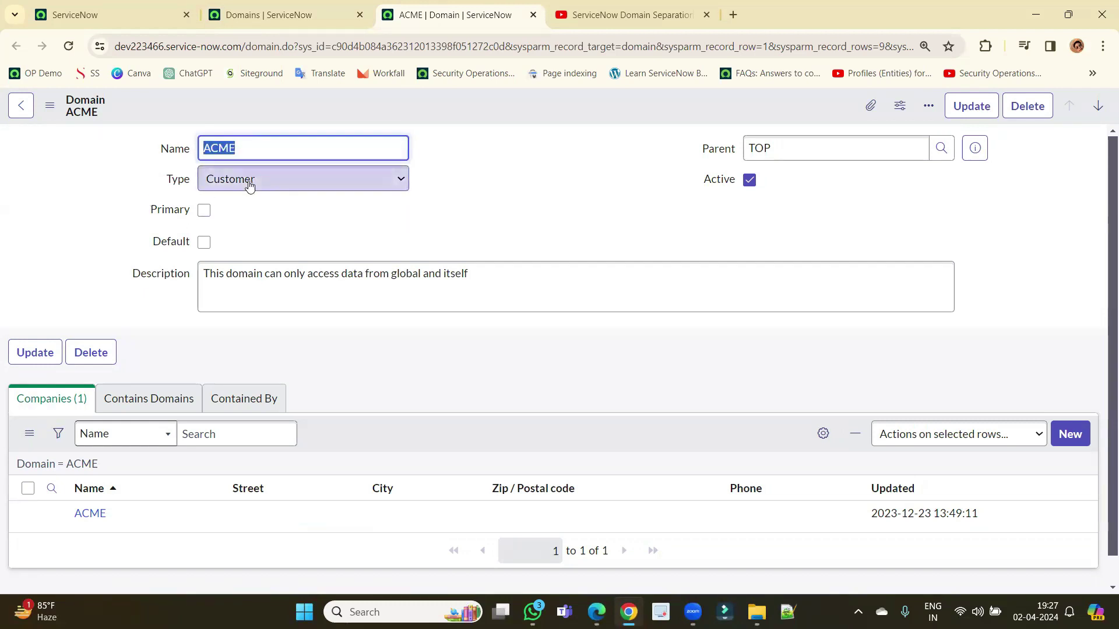
pyautogui.doubleClick(792, 145)
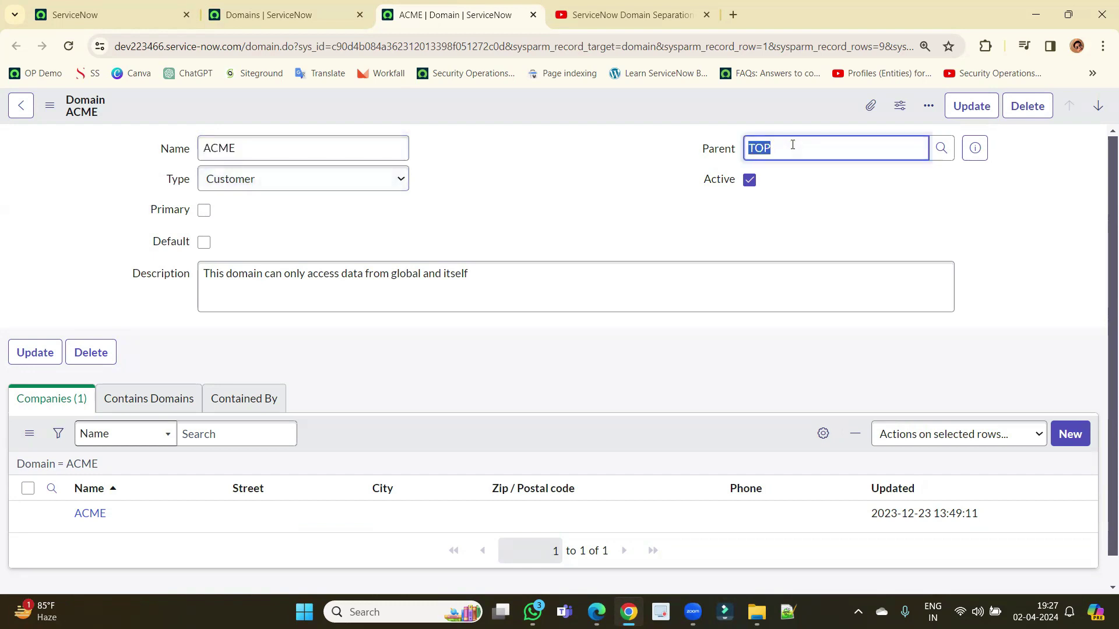
pyautogui.click(793, 144)
pyautogui.click(619, 205)
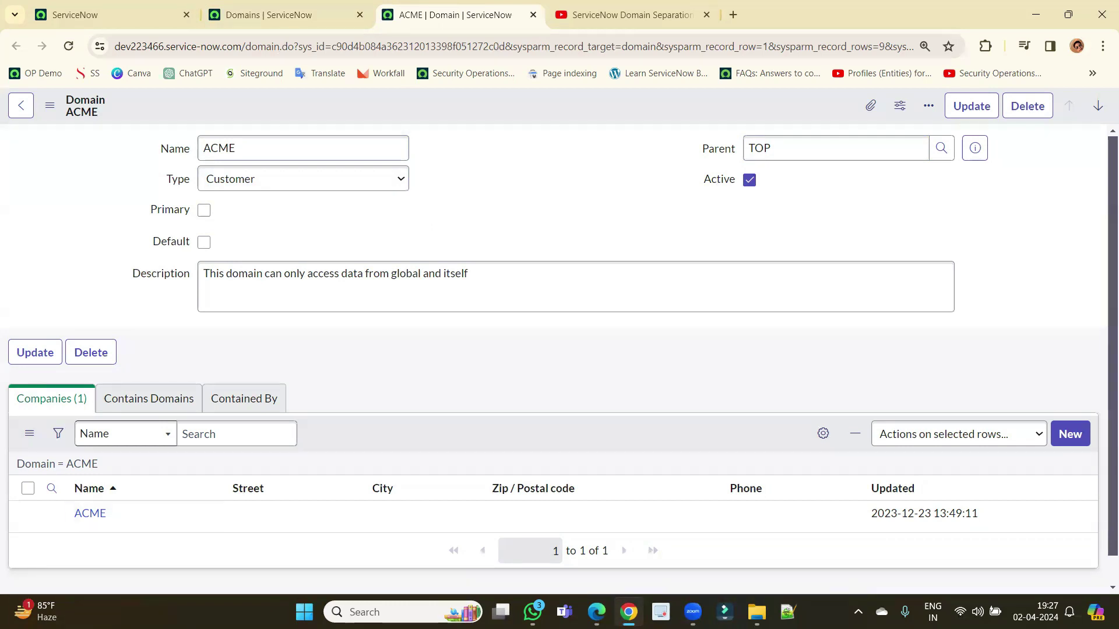
# Switch to the PDF in Edge and point out the TOP parent domain in the Domain Hierarchy diagram.
pyautogui.moveTo(597, 612)
pyautogui.click(545, 500)
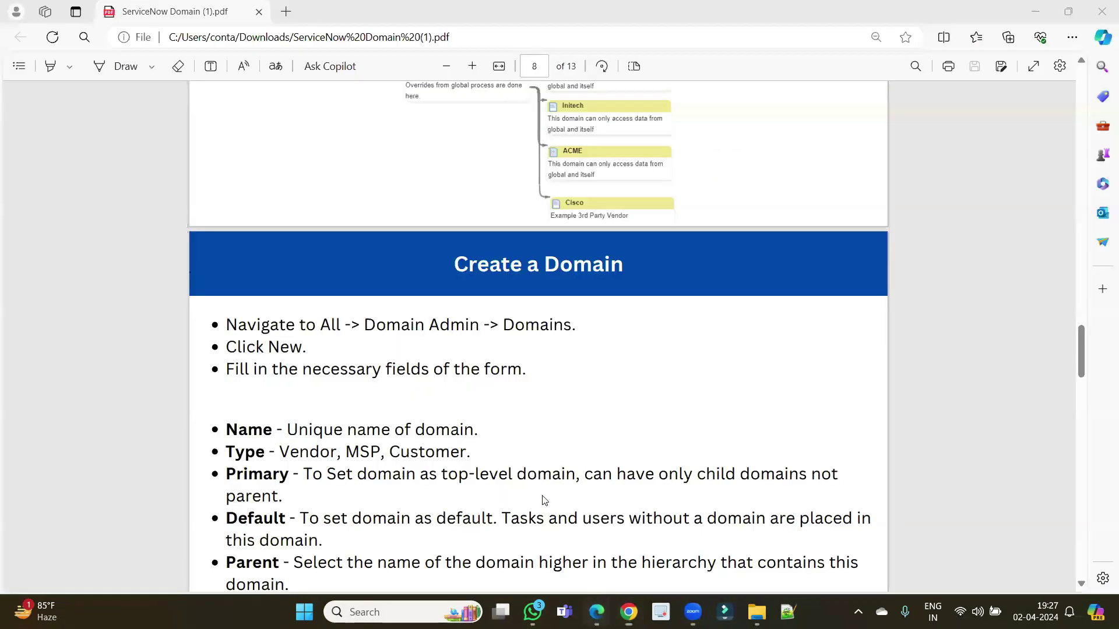
pyautogui.scroll(10, 503, 456)
pyautogui.scroll(4, 506, 460)
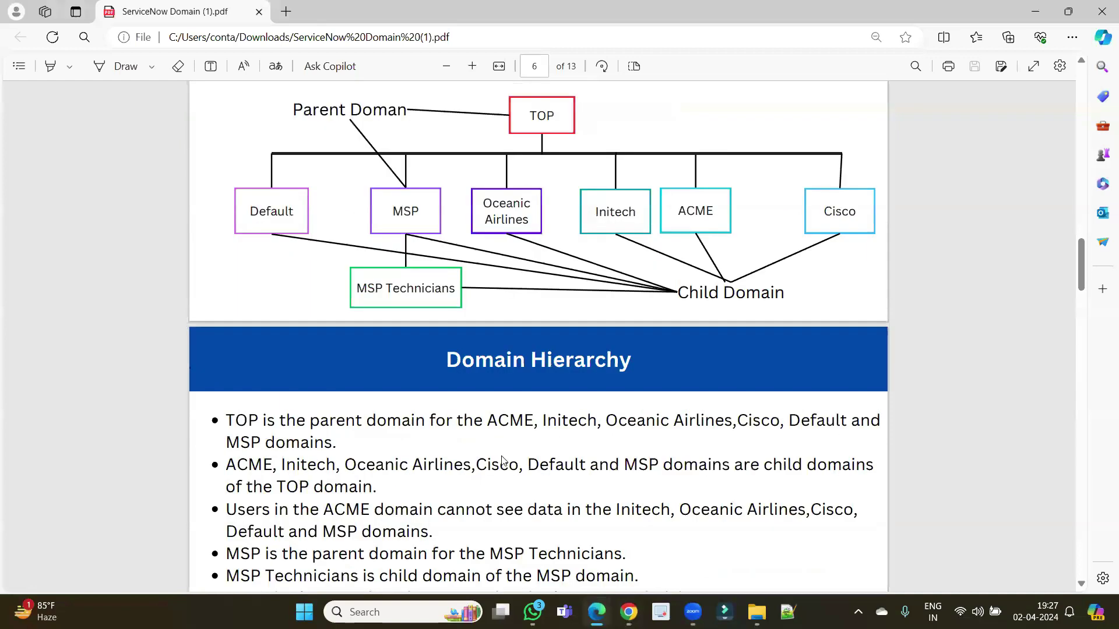
pyautogui.scroll(3, 502, 458)
pyautogui.doubleClick(539, 278)
pyautogui.moveTo(537, 281); pyautogui.dragTo(529, 280)
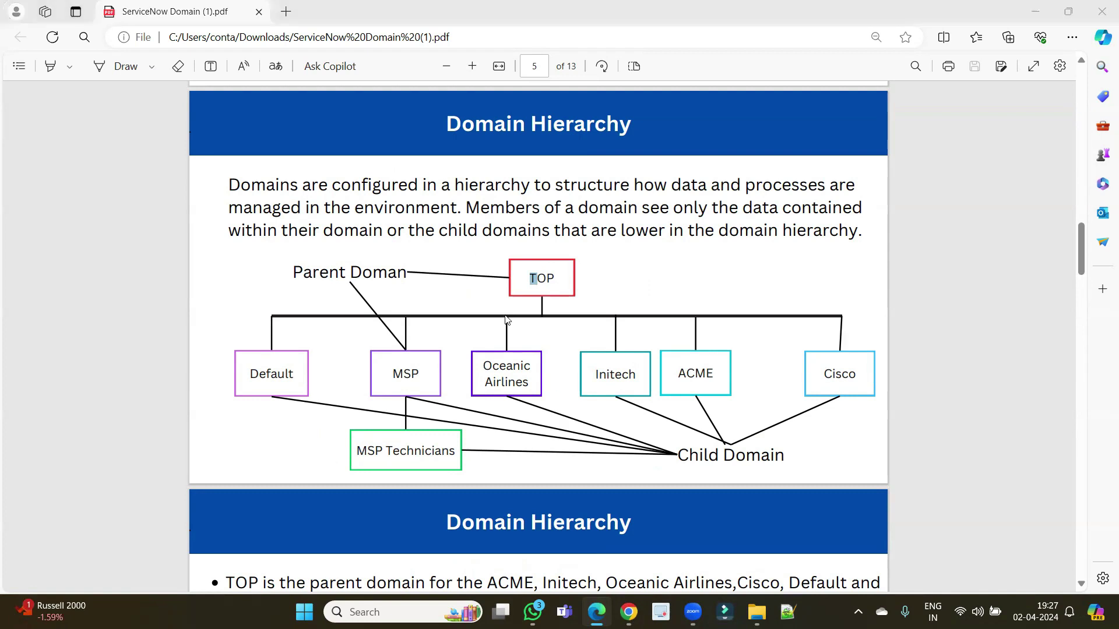
# Return to Chrome and close the ACME domain record and YouTube playlist tabs, keeping the Domains list.
pyautogui.hotkey('alt', 'Tab')
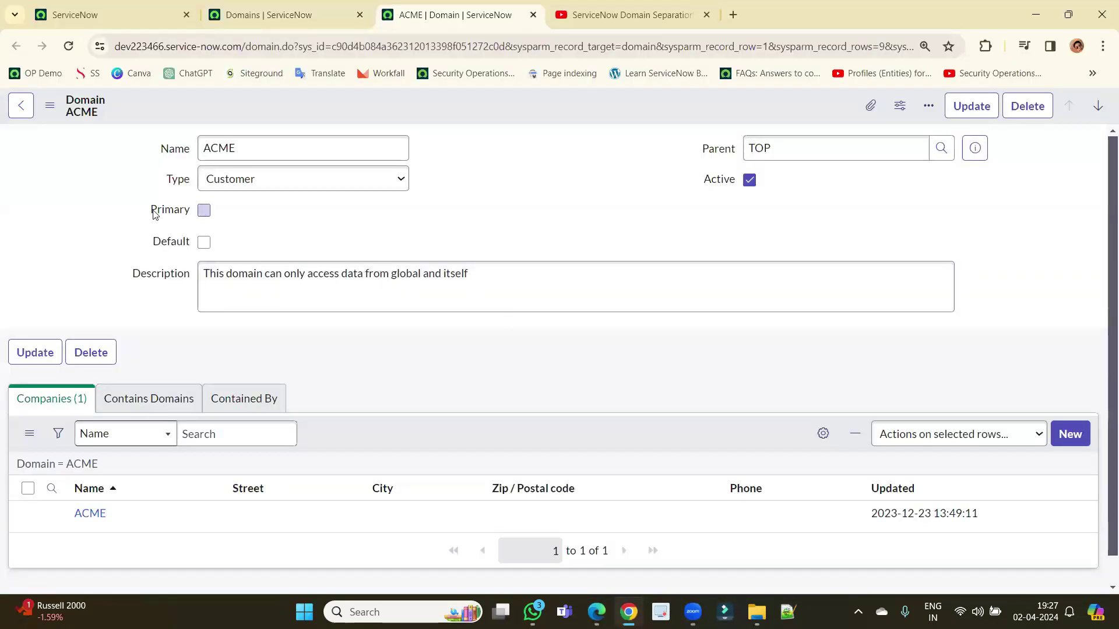
pyautogui.moveTo(162, 247)
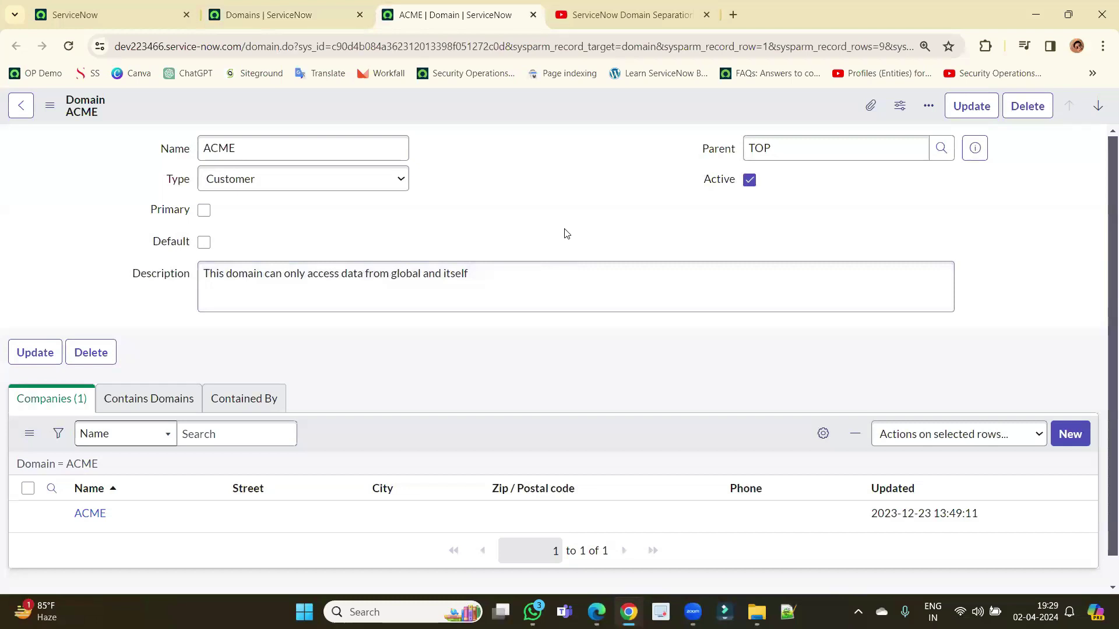
pyautogui.middleClick(394, 14)
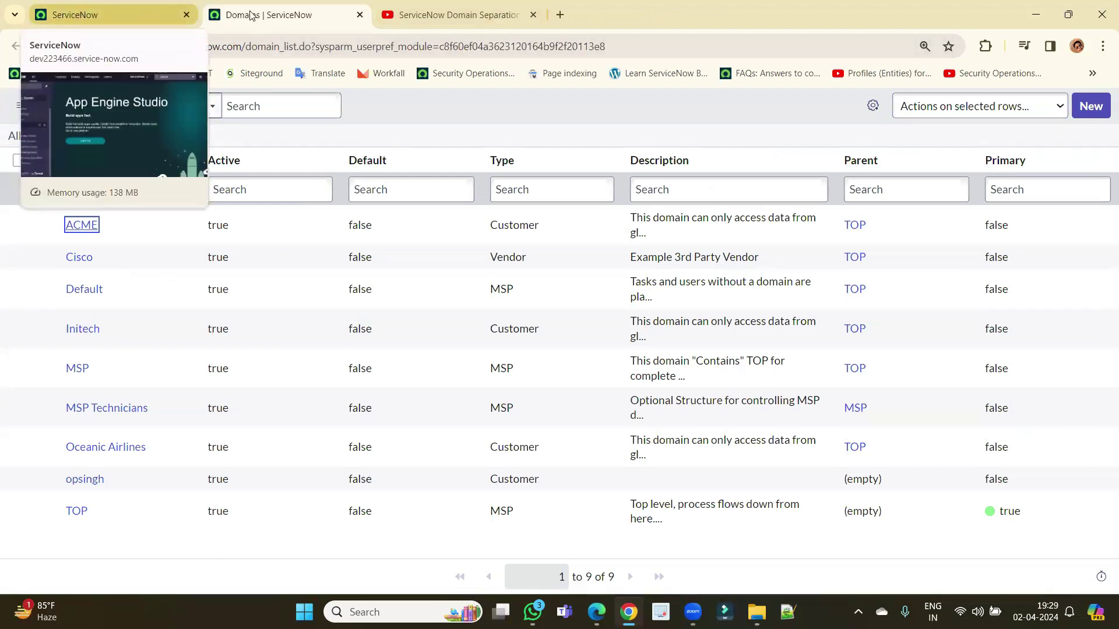
pyautogui.middleClick(443, 17)
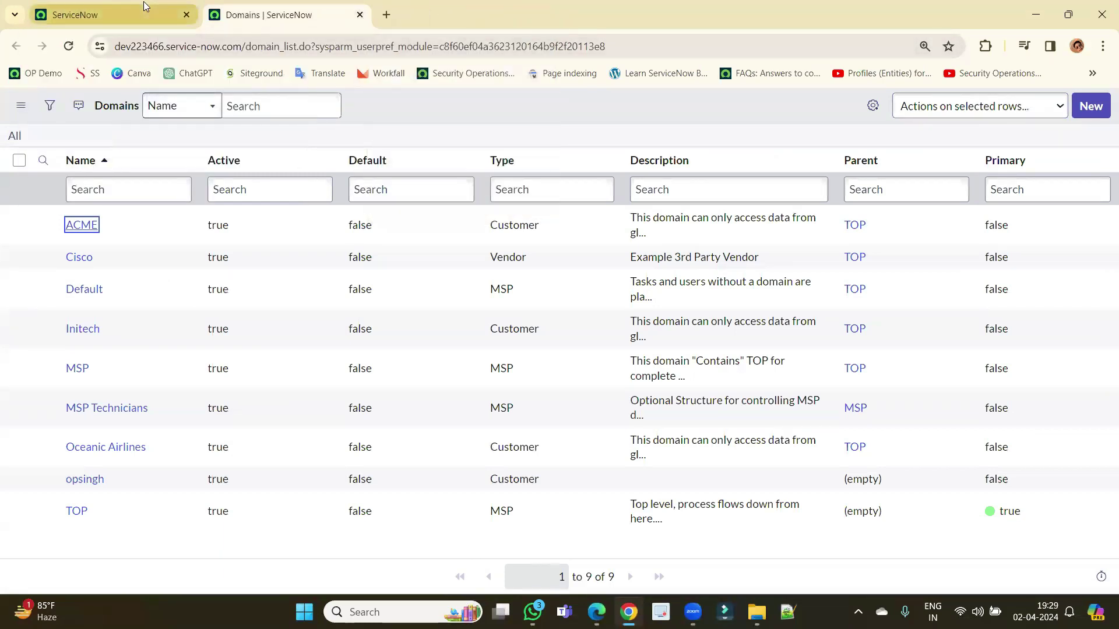
# Filter the application navigator for "incident", show the Open incidents list in a new tab, and point out INC0010001's number and Domain value.
pyautogui.click(143, 1)
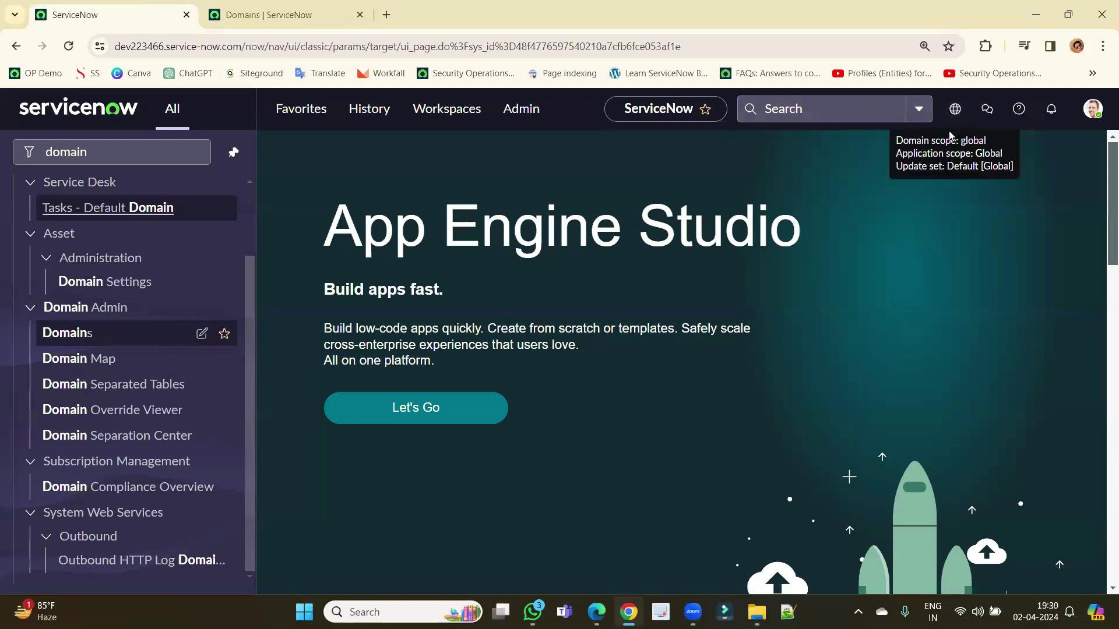
pyautogui.click(83, 155)
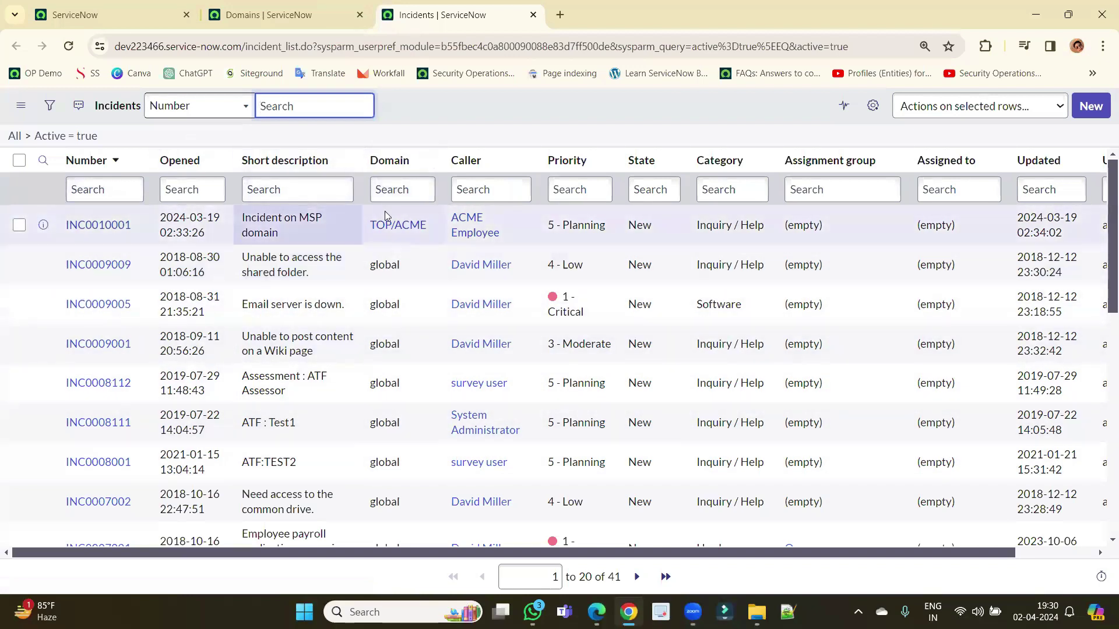
pyautogui.moveTo(137, 228); pyautogui.dragTo(61, 234)
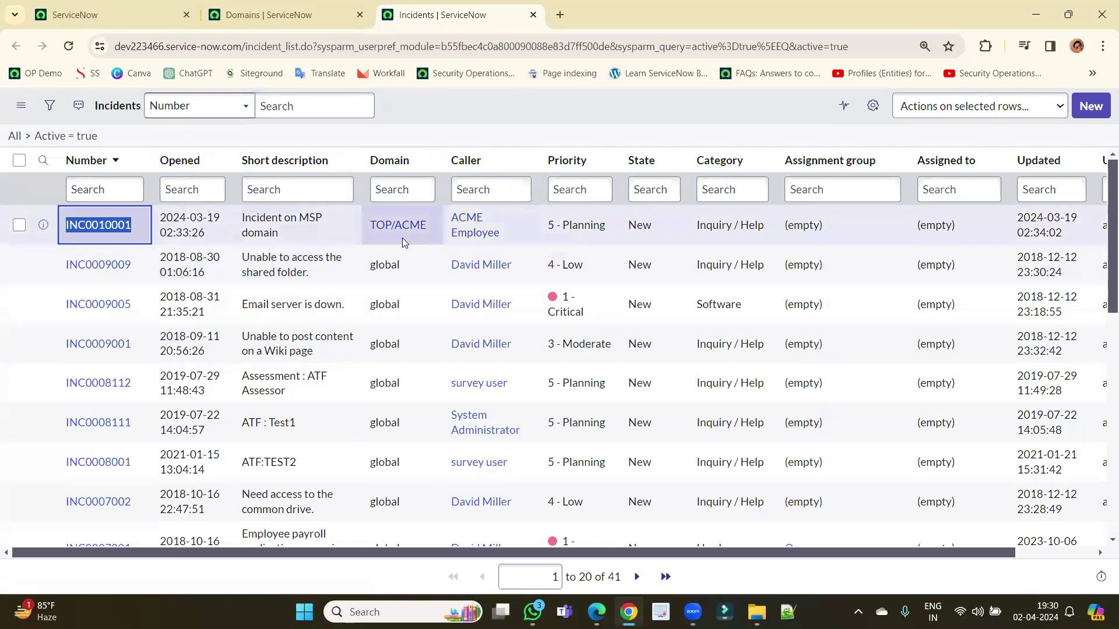
pyautogui.moveTo(430, 235); pyautogui.dragTo(420, 236)
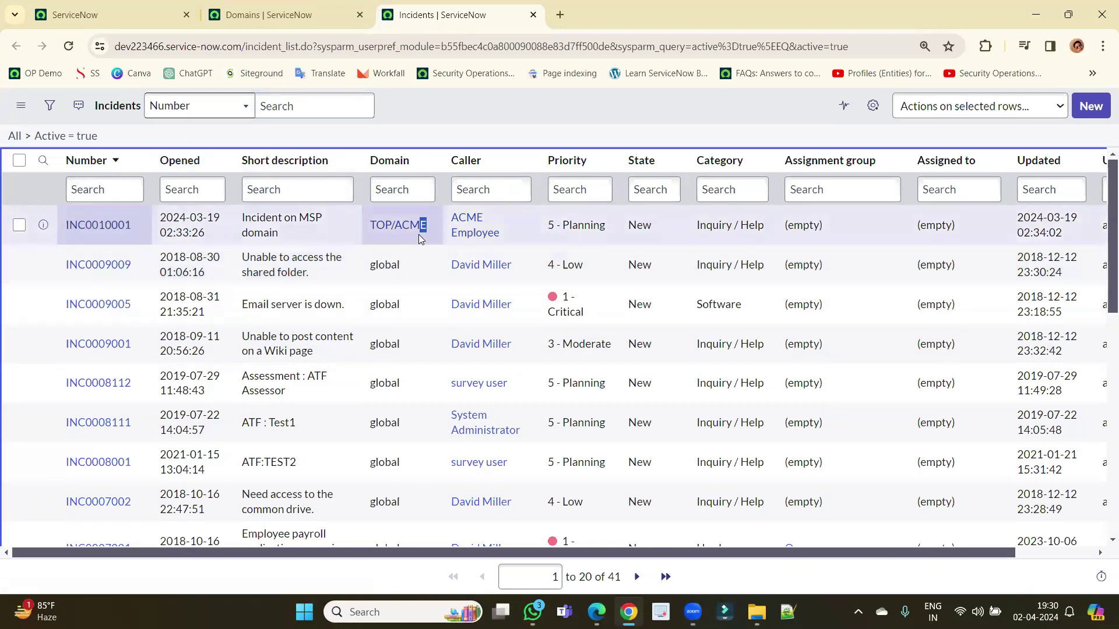
pyautogui.click(369, 234)
# Load incident INC0010001 in a background tab and display the current domain scope on the ServiceNow home page.
pyautogui.keyDown('ctrl'); pyautogui.click(80, 231); pyautogui.keyUp('ctrl')
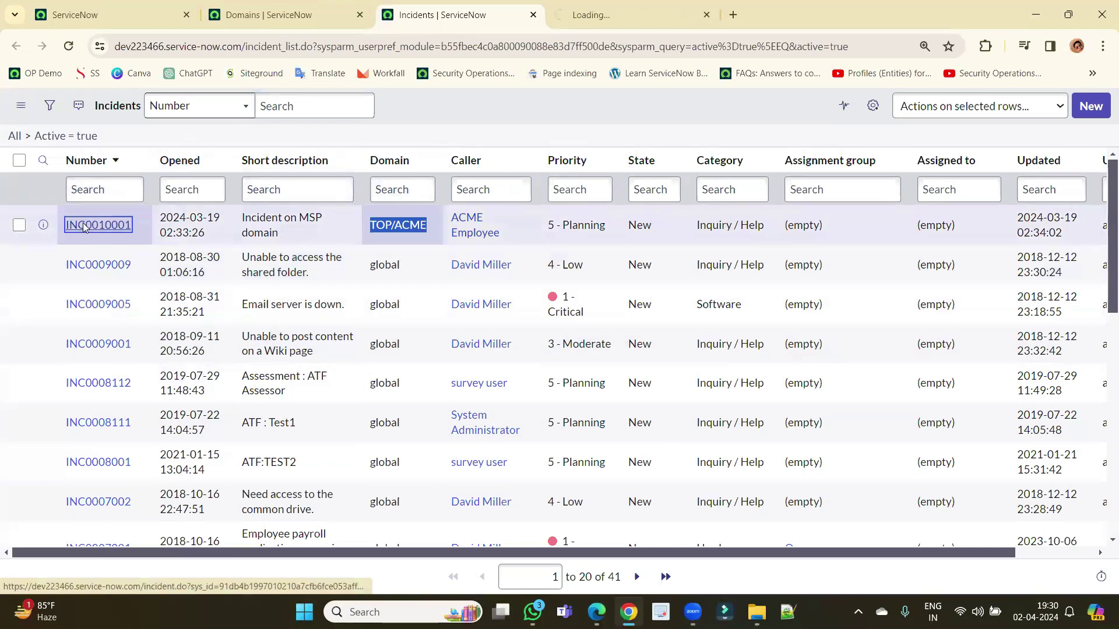
pyautogui.click(107, 13)
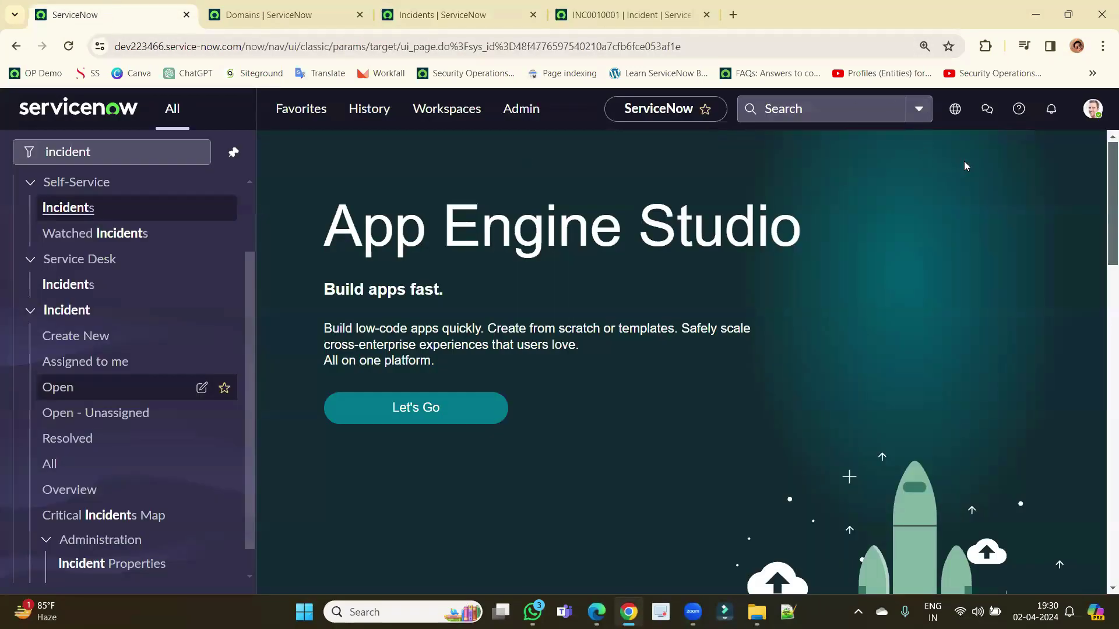
pyautogui.click(954, 110)
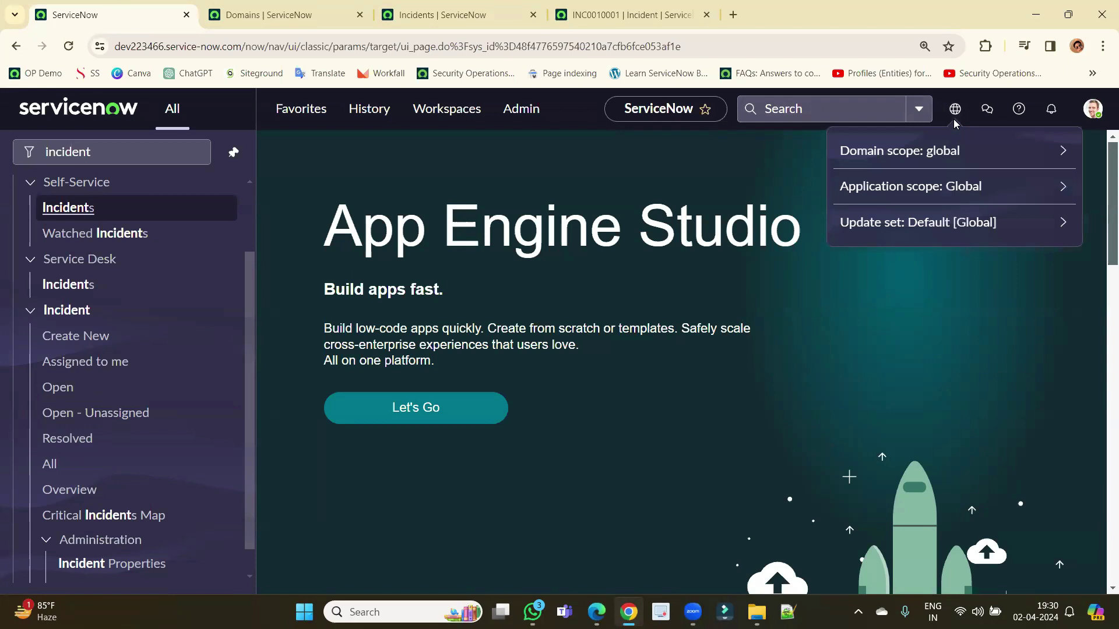
# Compare the Domain values of INC0010001 and INC0009009 in the Incidents list and view the INC0010001 record.
pyautogui.click(443, 15)
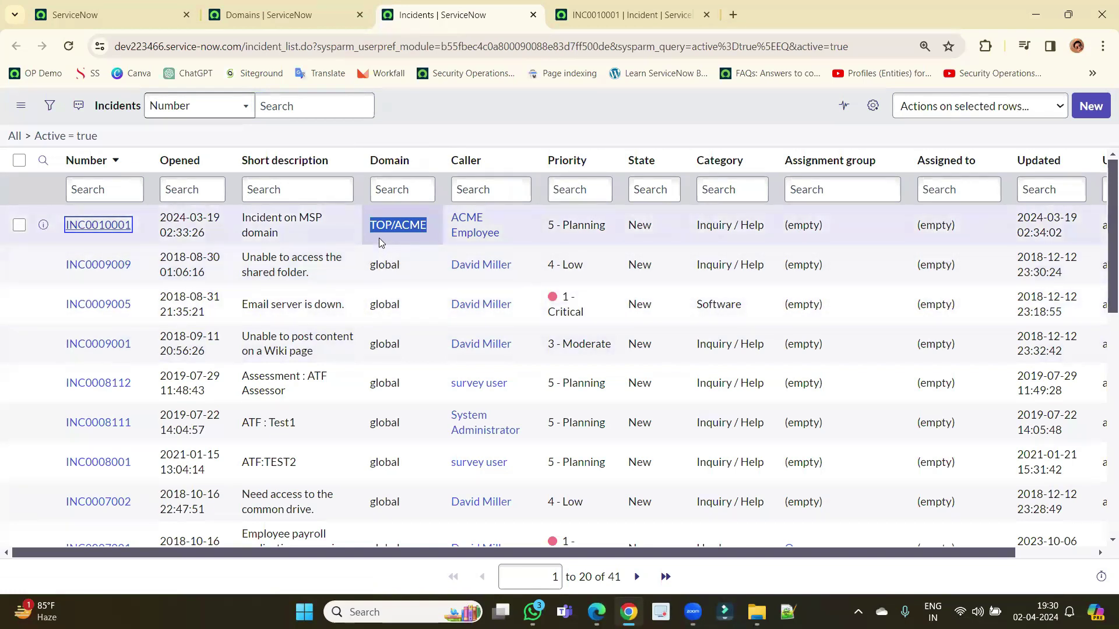
pyautogui.hotkey('ctrl', 'Tab')
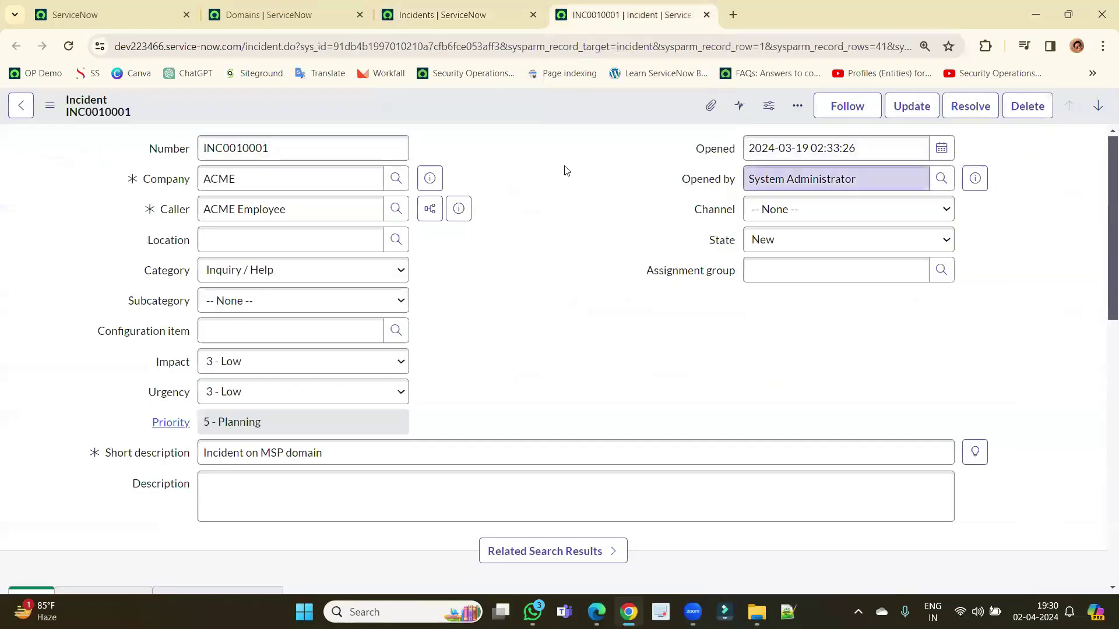
pyautogui.hotkey('ctrl', 'Tab')
pyautogui.click(589, 15)
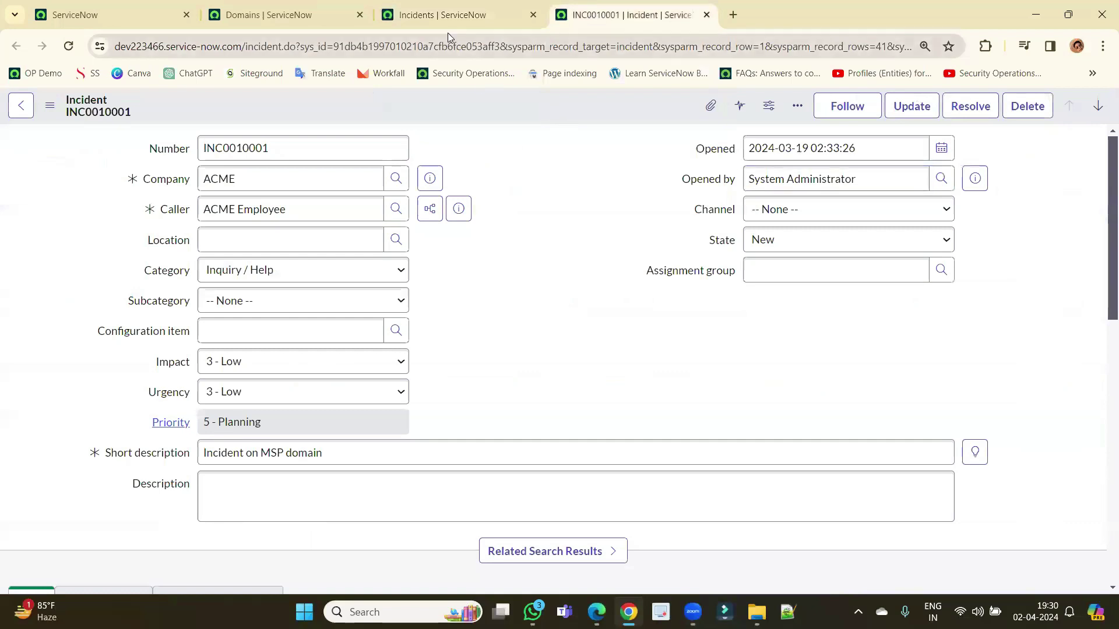
pyautogui.click(446, 18)
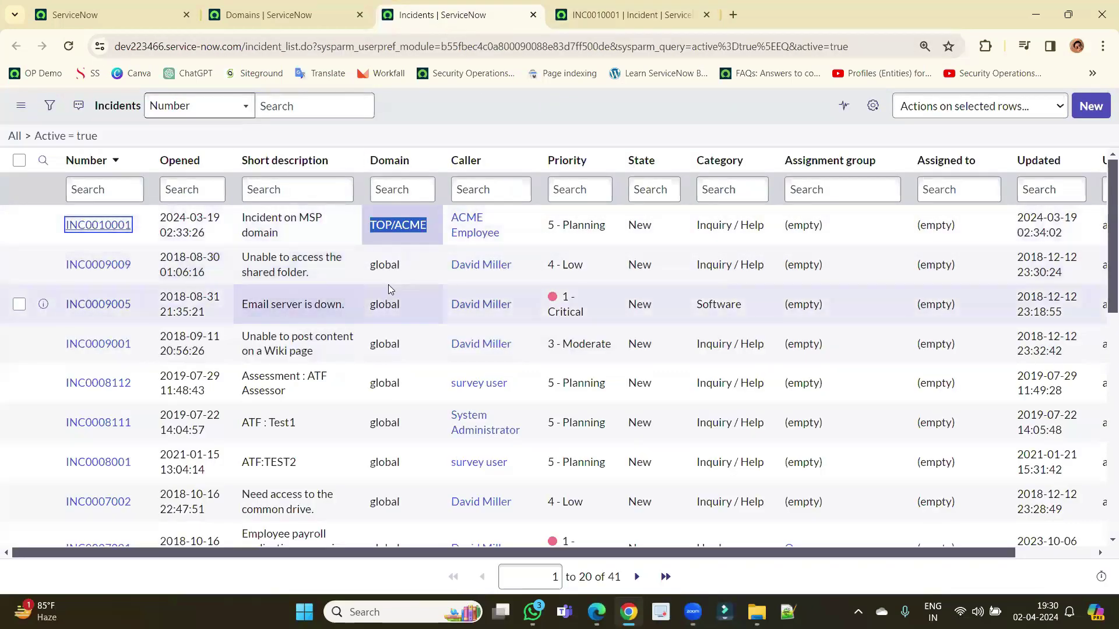
pyautogui.click(376, 265)
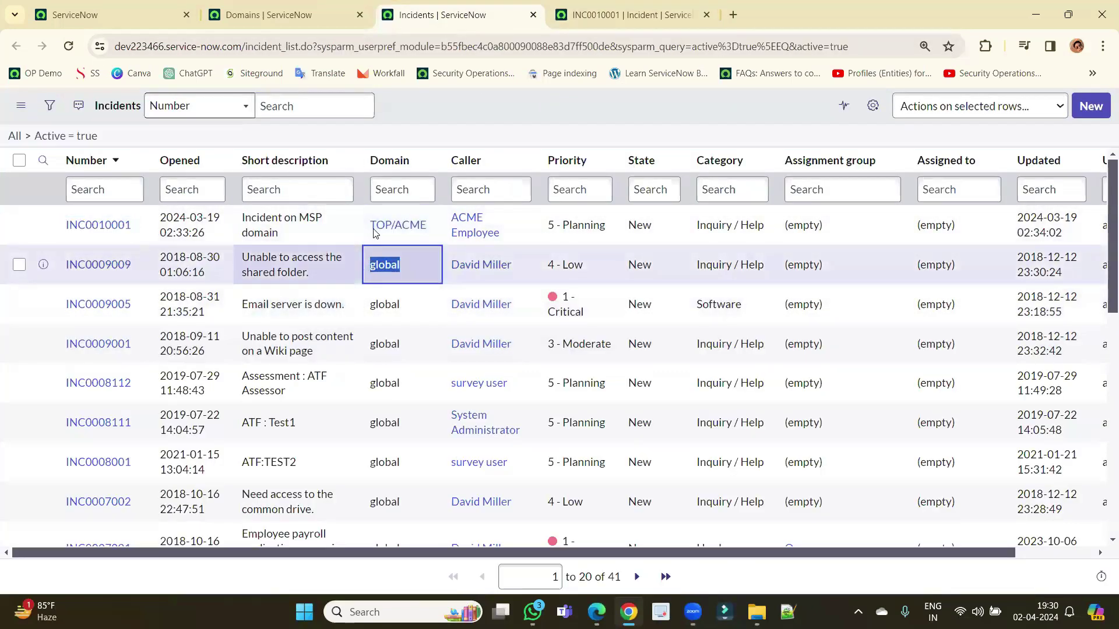
pyautogui.click(635, 7)
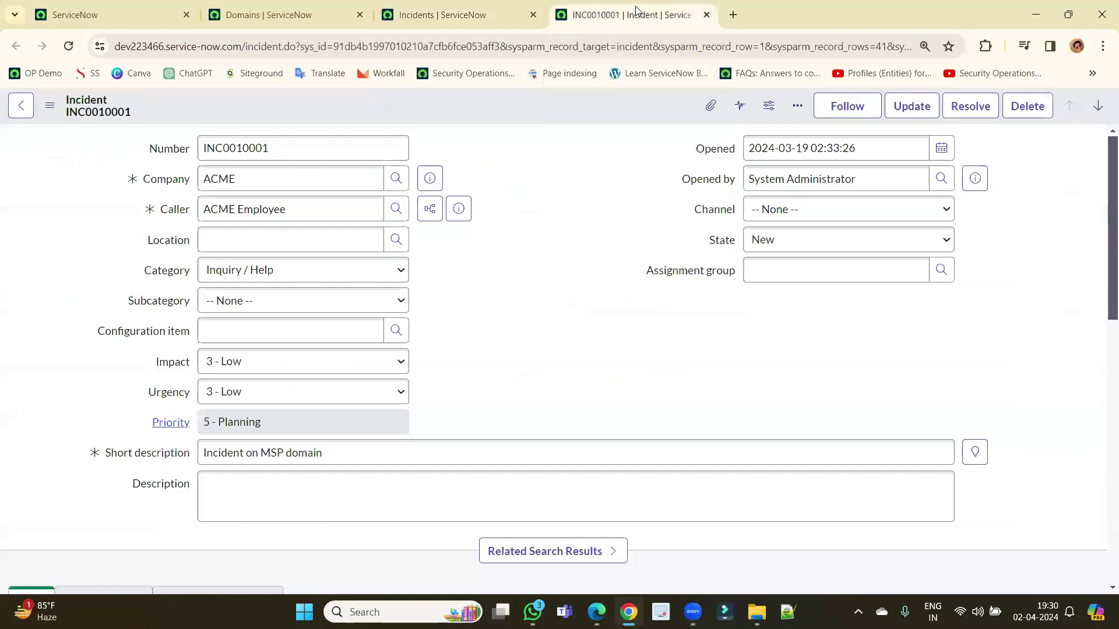
# From the Incidents list, show the INC0009009 incident record in a new browser tab.
pyautogui.click(481, 12)
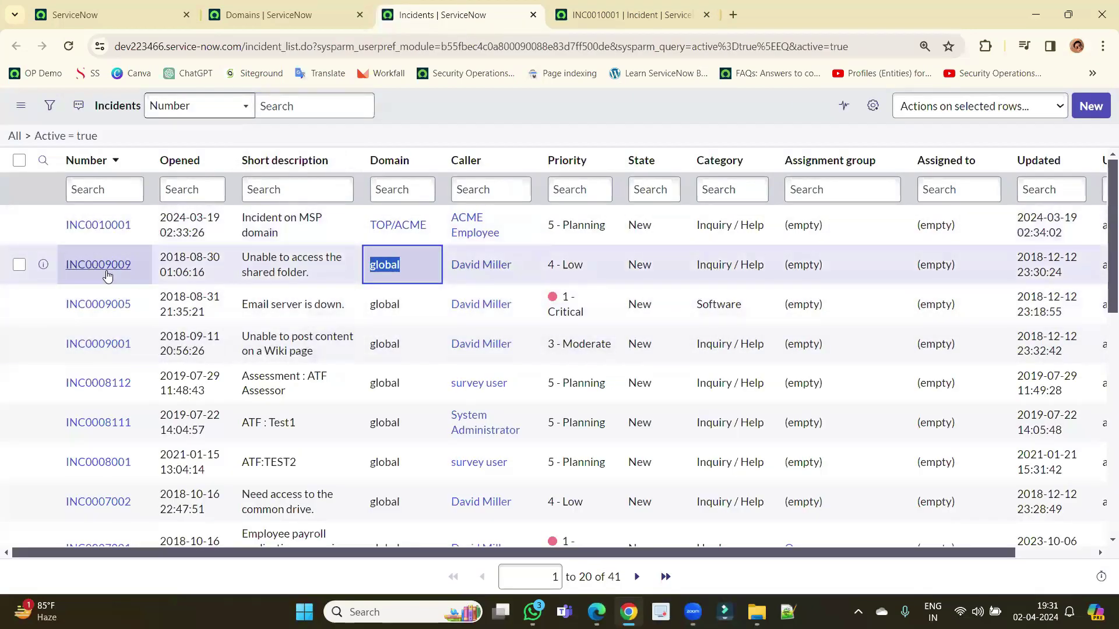
pyautogui.keyDown('ctrl'); pyautogui.click(105, 267); pyautogui.keyUp('ctrl')
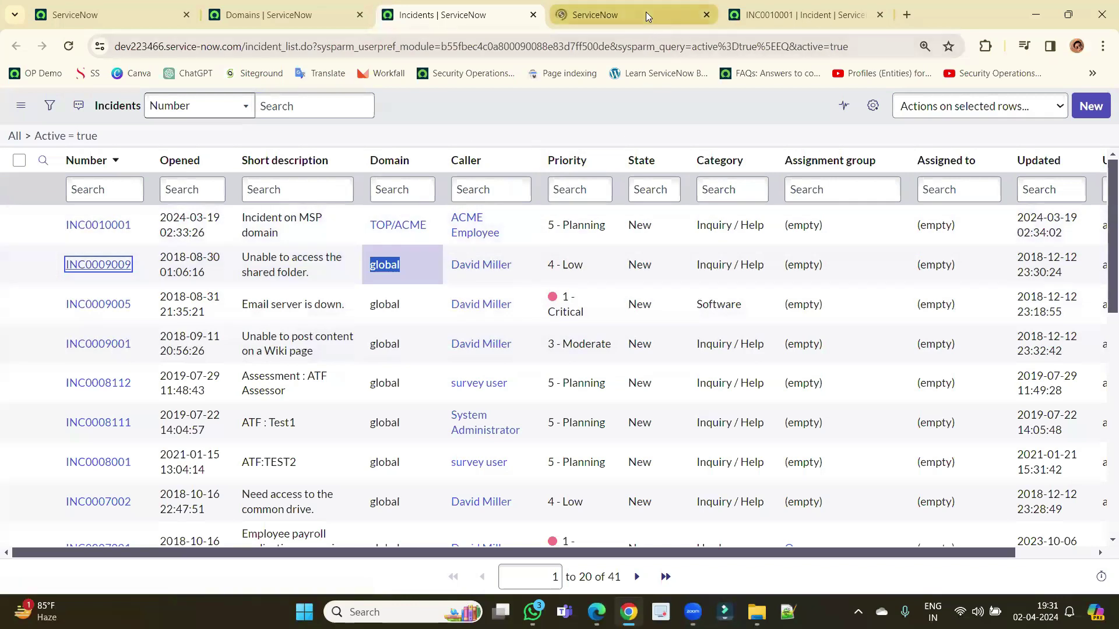
pyautogui.click(646, 12)
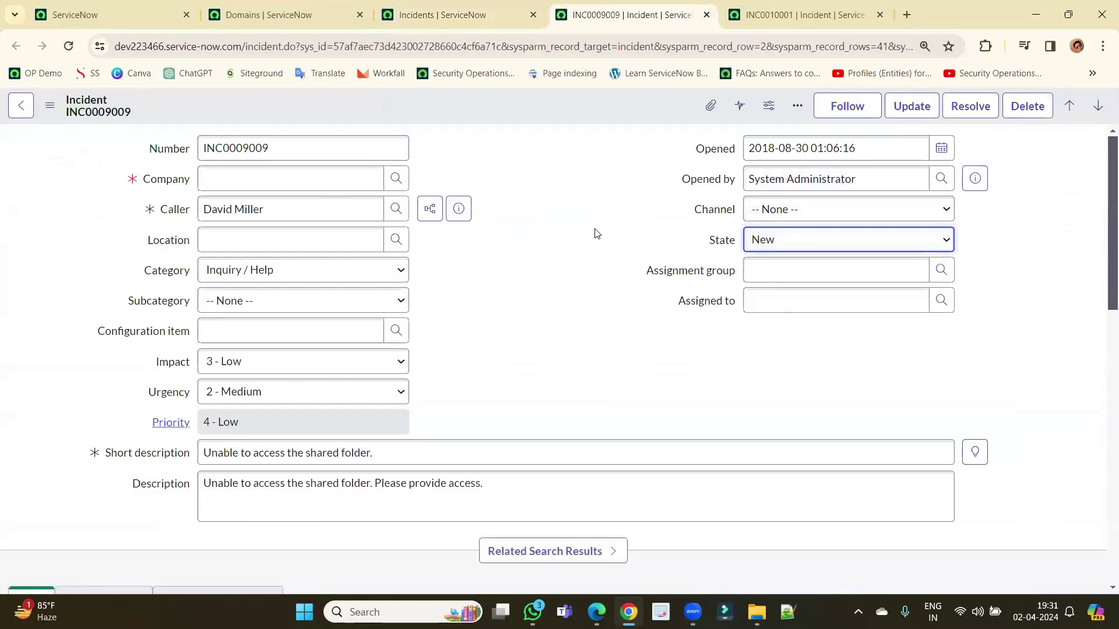
# On the ServiceNow home page, switch the domain scope to MSP Technicians under TOP/MSP.
pyautogui.click(56, 18)
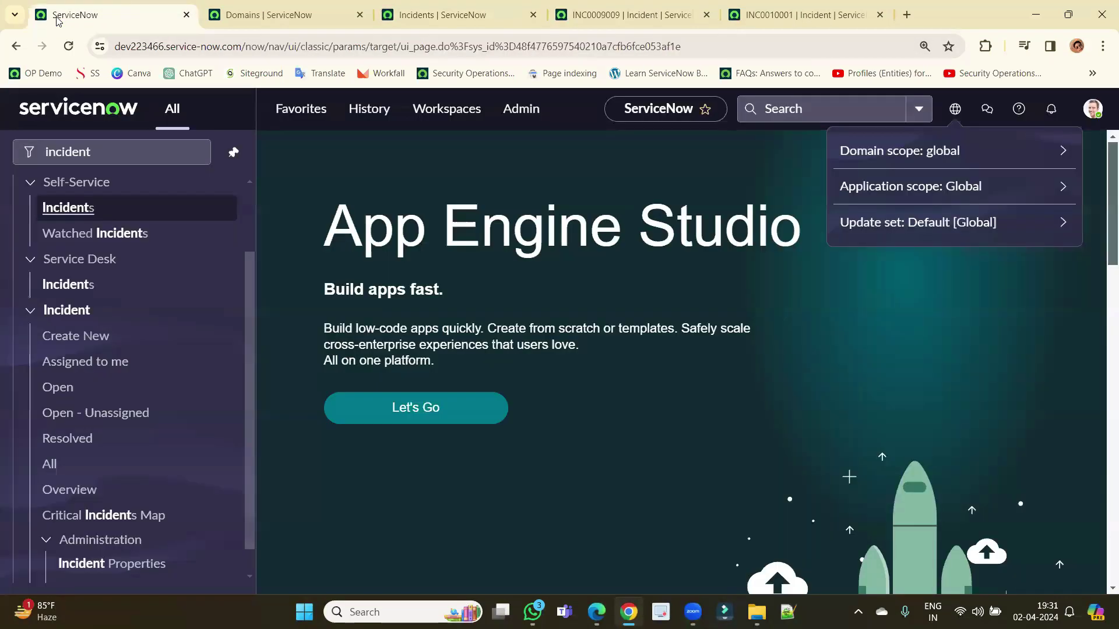
pyautogui.click(907, 156)
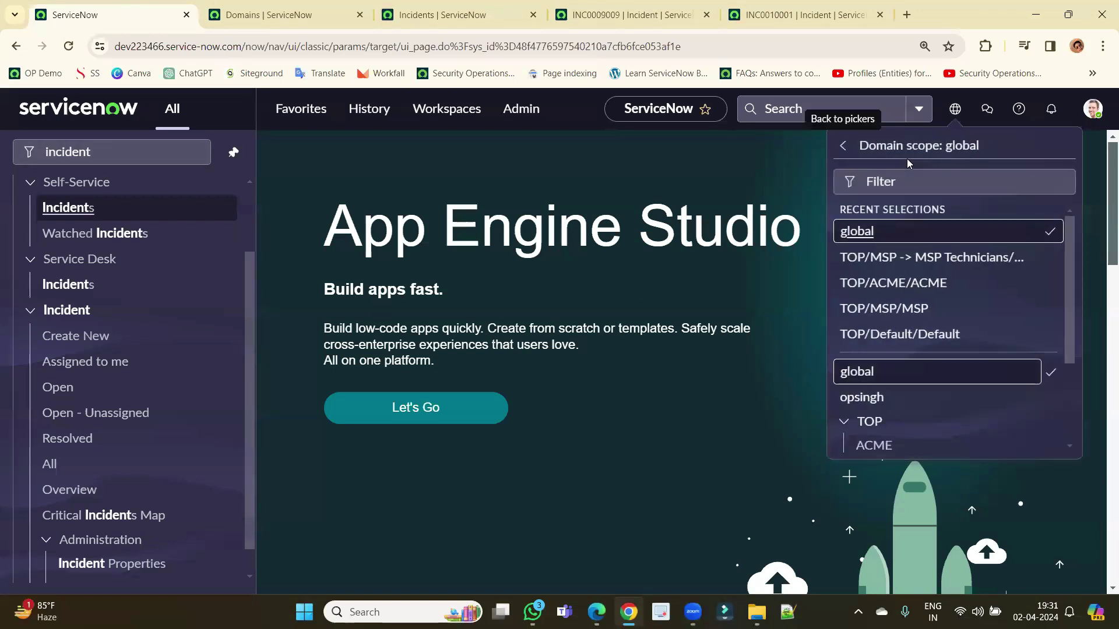
pyautogui.click(885, 261)
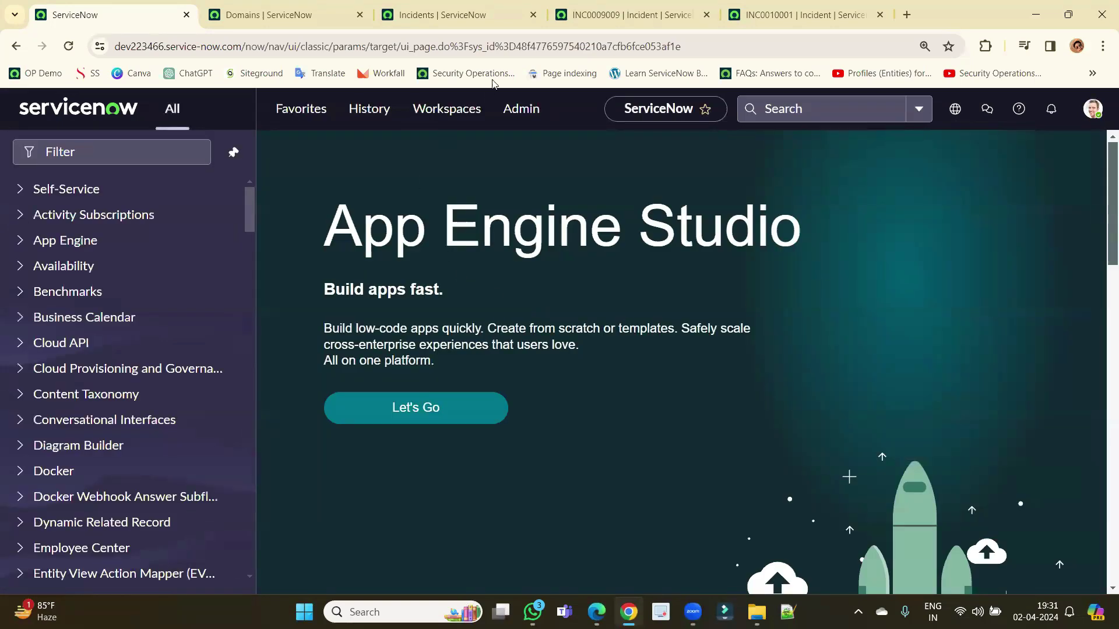
# Reload the INC0010001 and INC0009009 incident records to check their access under the MSP Technicians domain scope.
pyautogui.click(758, 17)
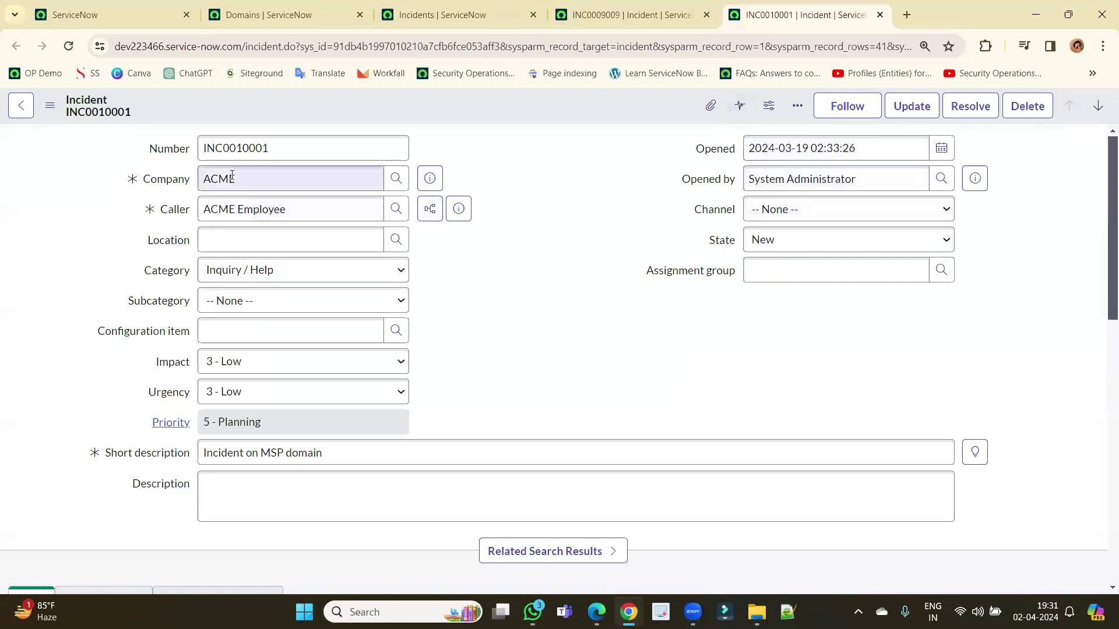
pyautogui.click(68, 46)
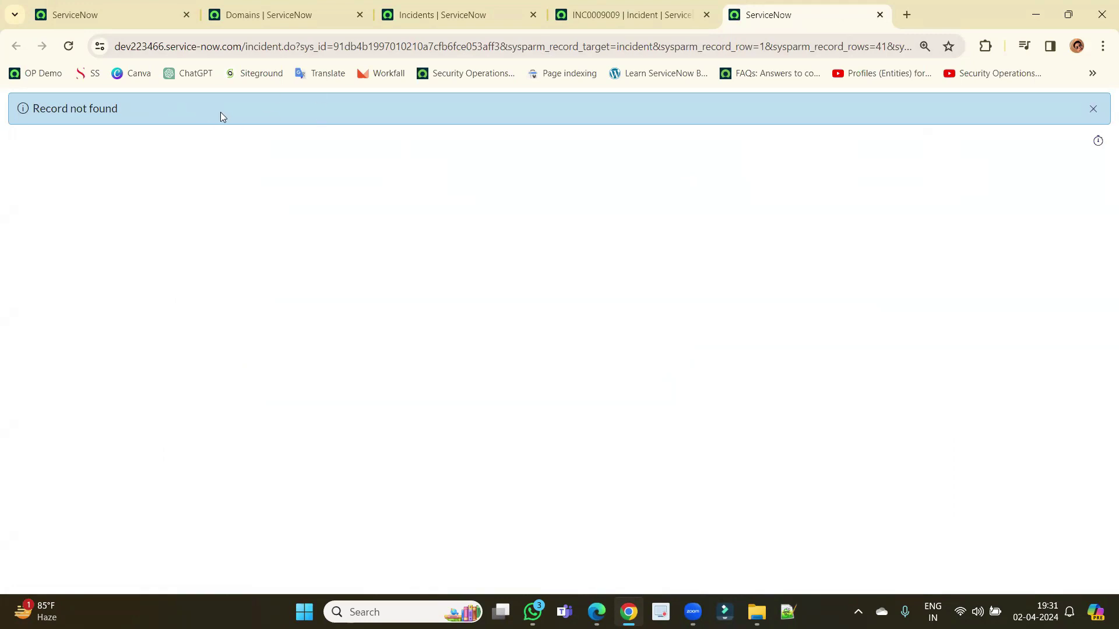
pyautogui.click(603, 9)
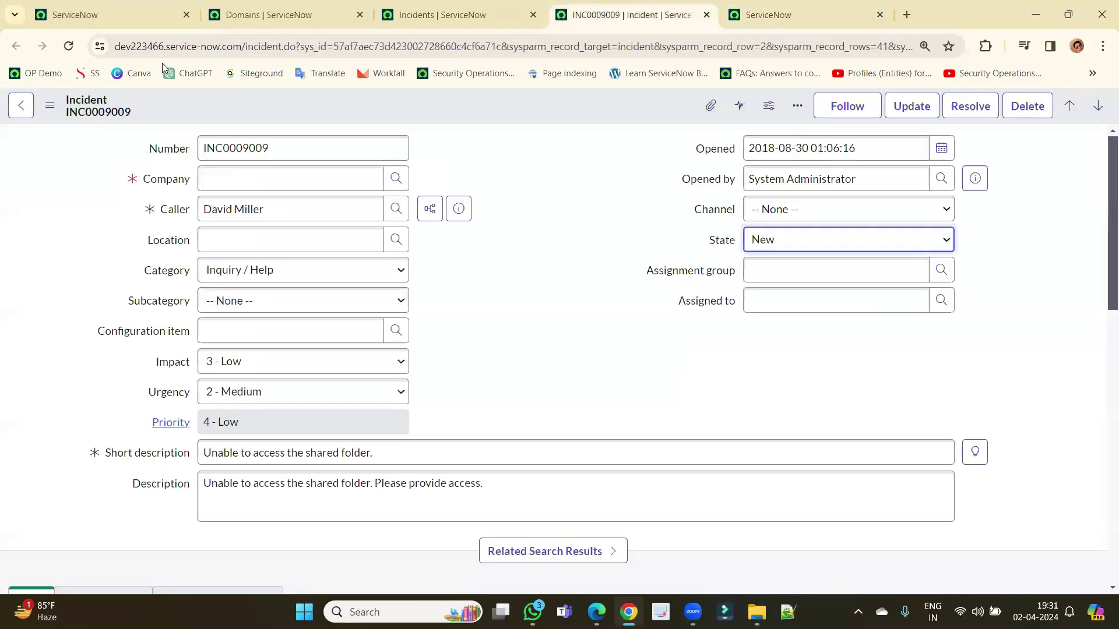
pyautogui.doubleClick(303, 142)
pyautogui.click(502, 147)
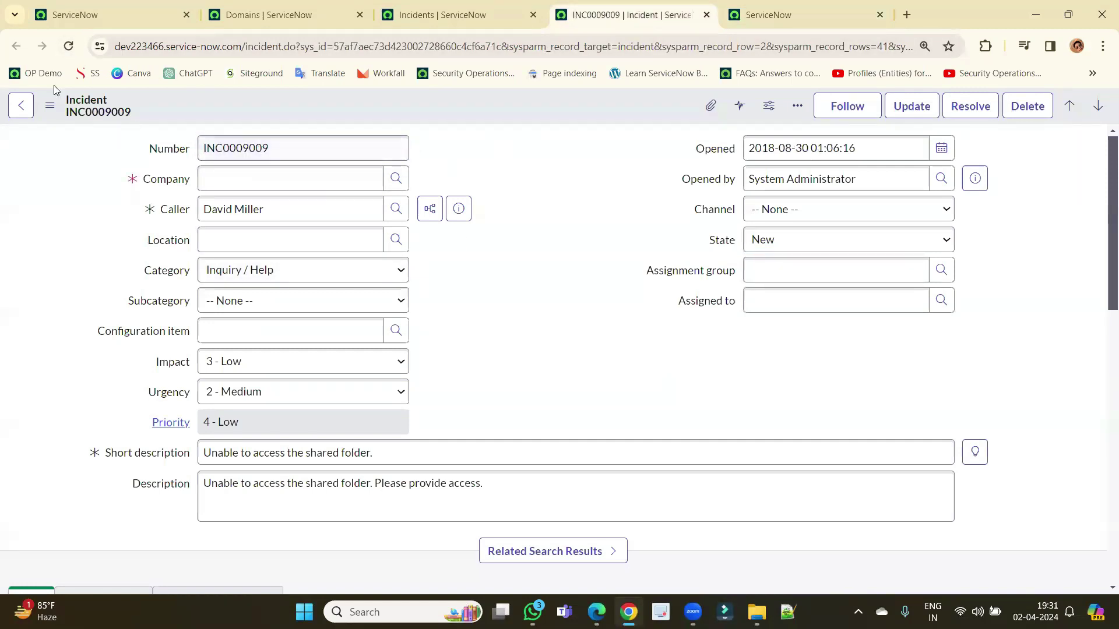
pyautogui.click(69, 48)
pyautogui.click(683, 140)
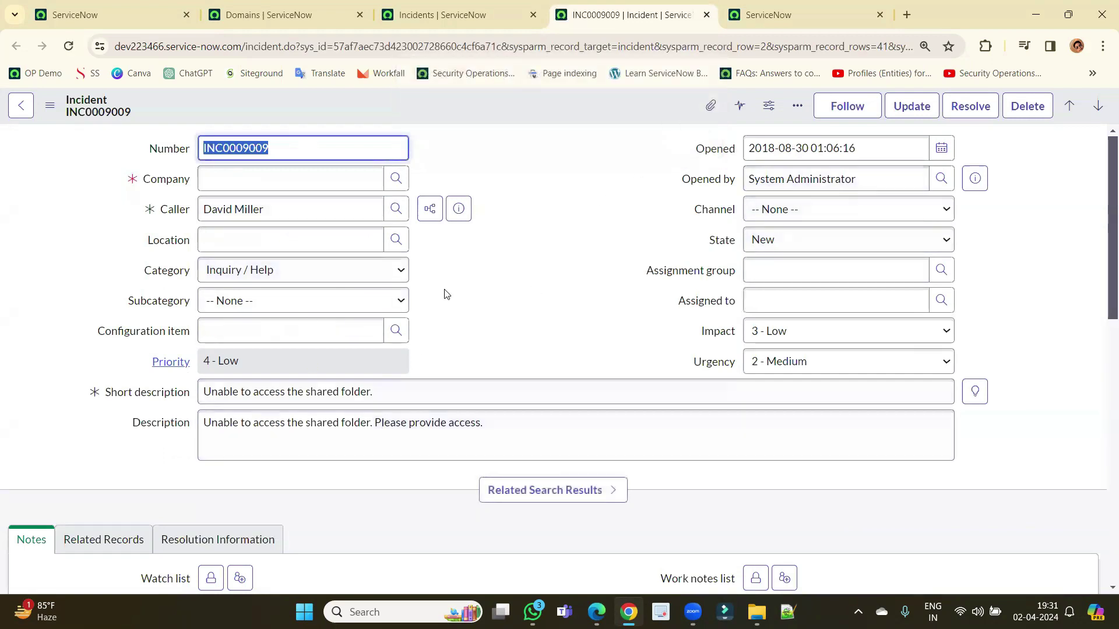
pyautogui.click(542, 295)
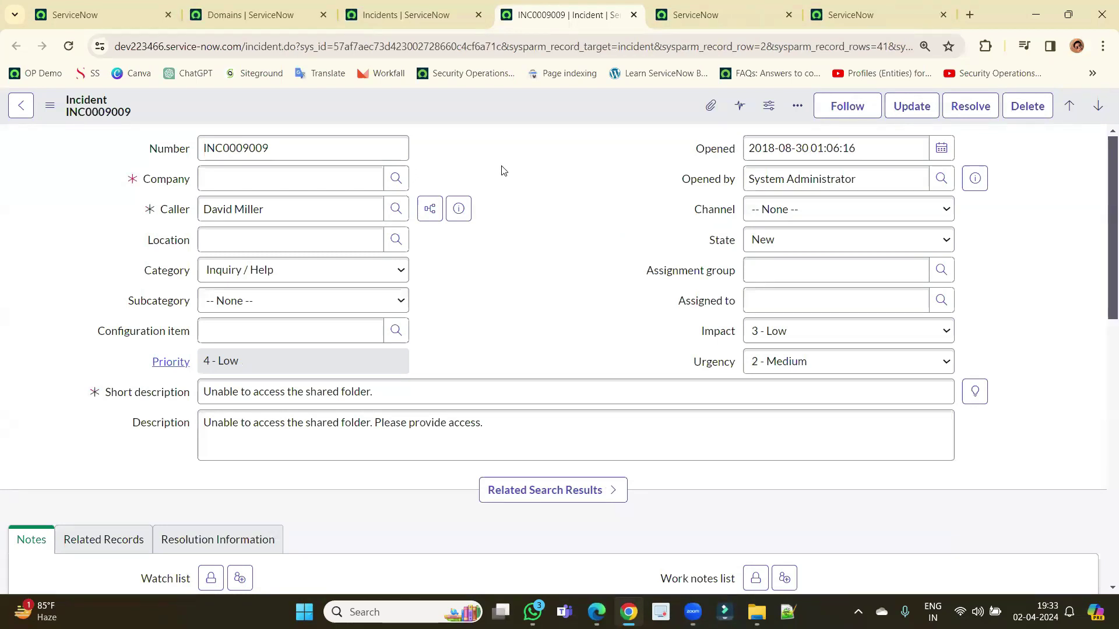
# Verify the current domain scope, then remove the Description field from the Incident form layout through INC0009009 and save.
pyautogui.click(115, 13)
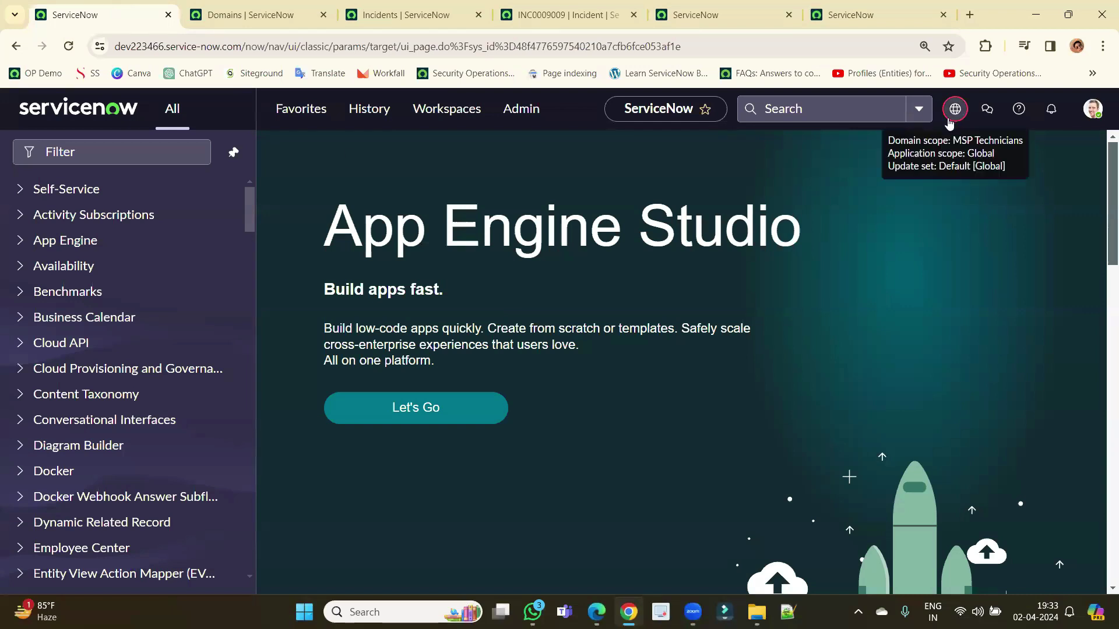
pyautogui.click(558, 21)
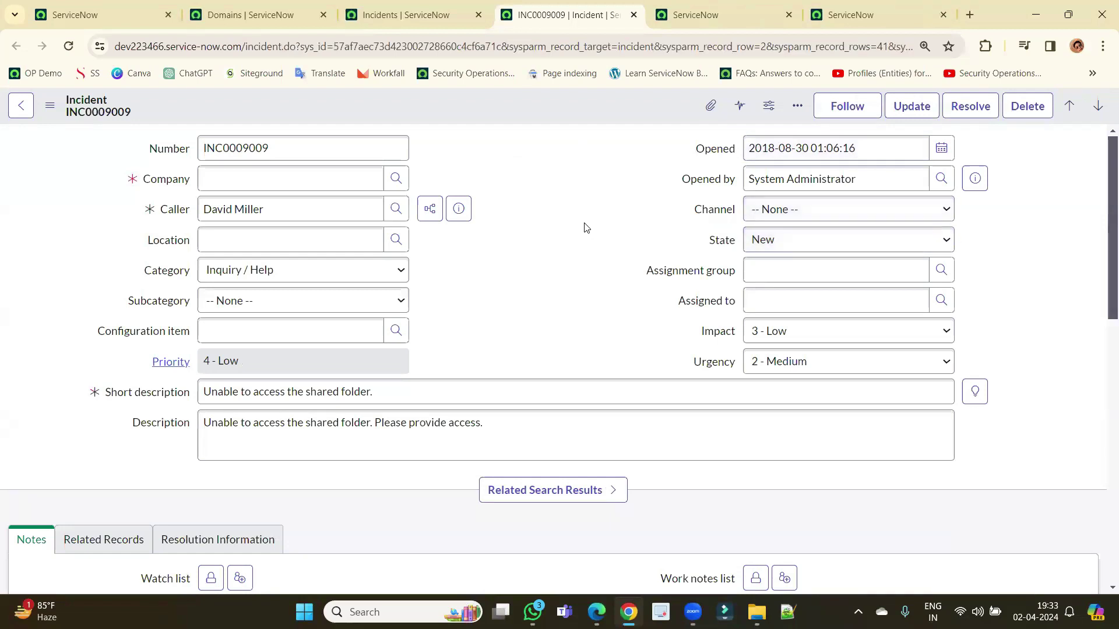
pyautogui.rightClick(512, 106)
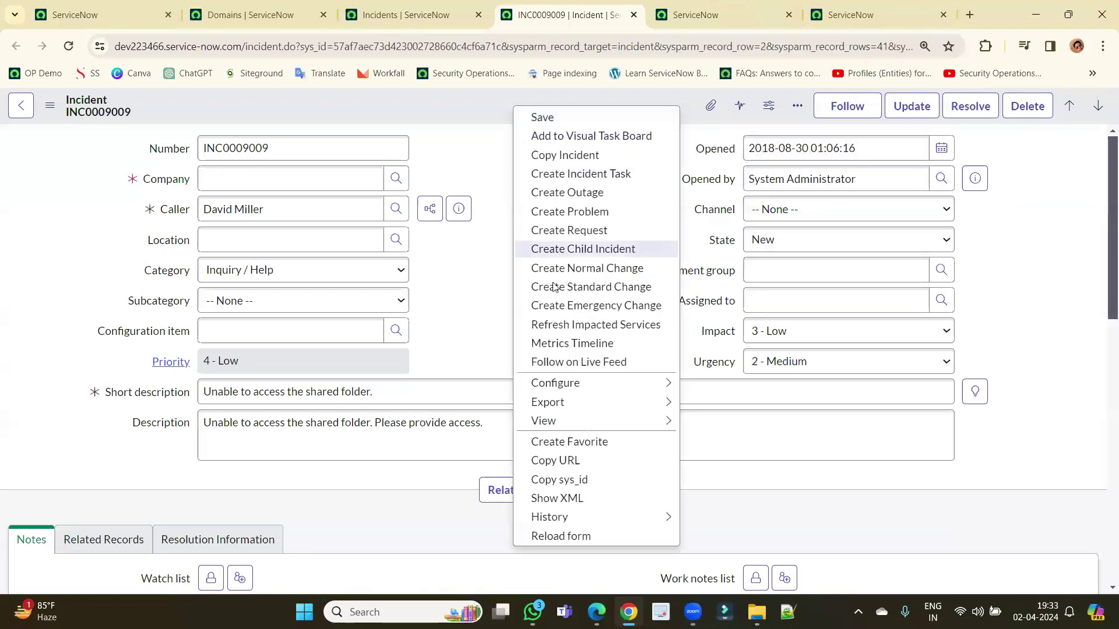
pyautogui.moveTo(637, 387)
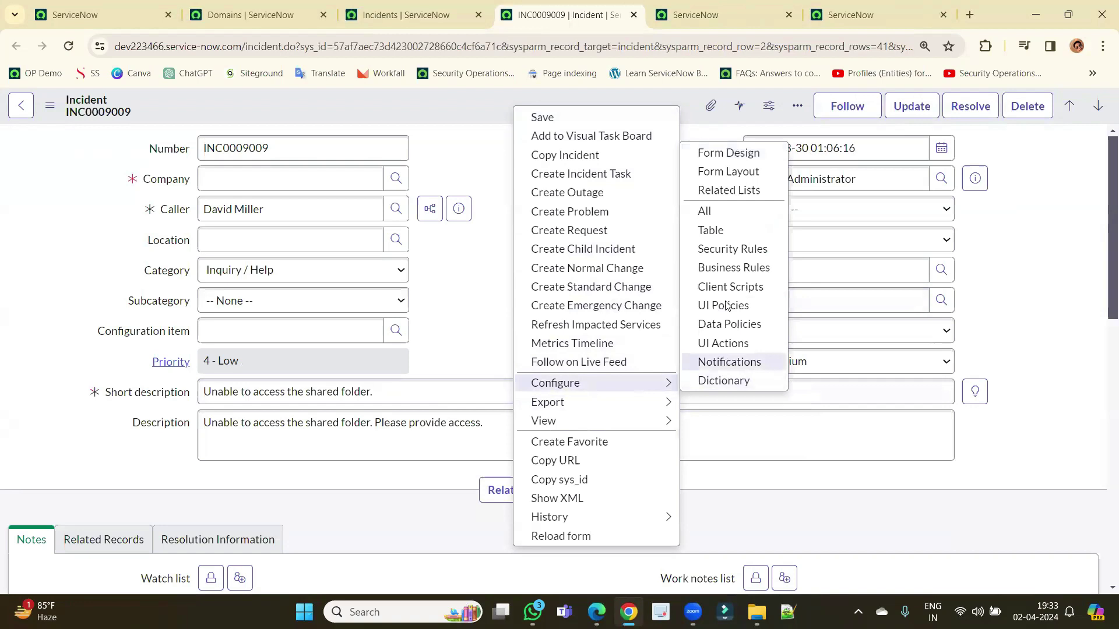
pyautogui.click(728, 171)
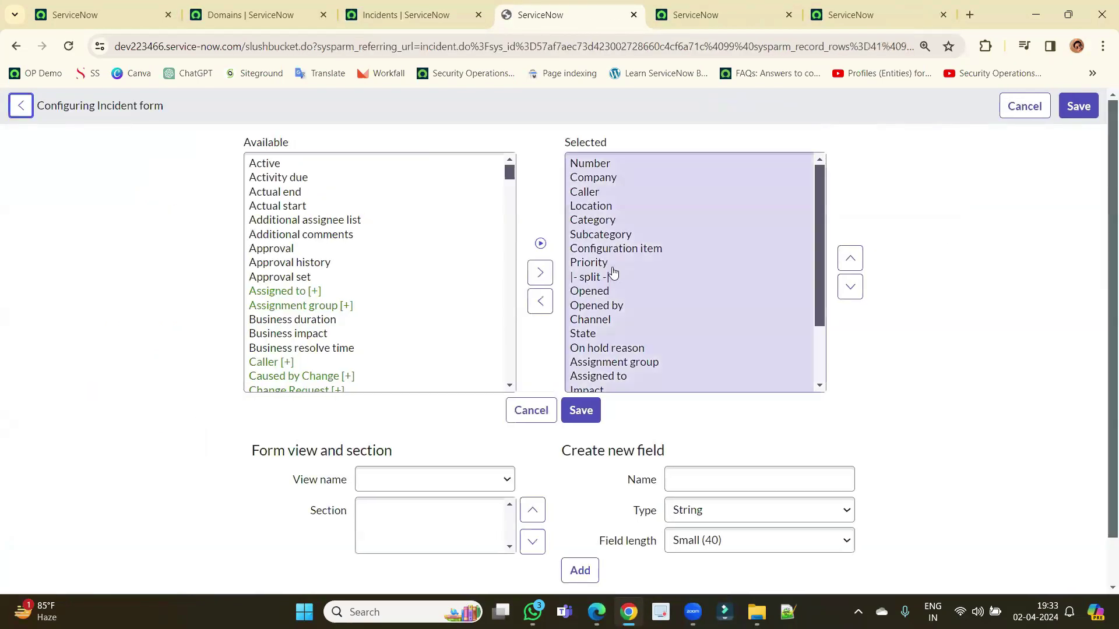
pyautogui.scroll(-2, 609, 334)
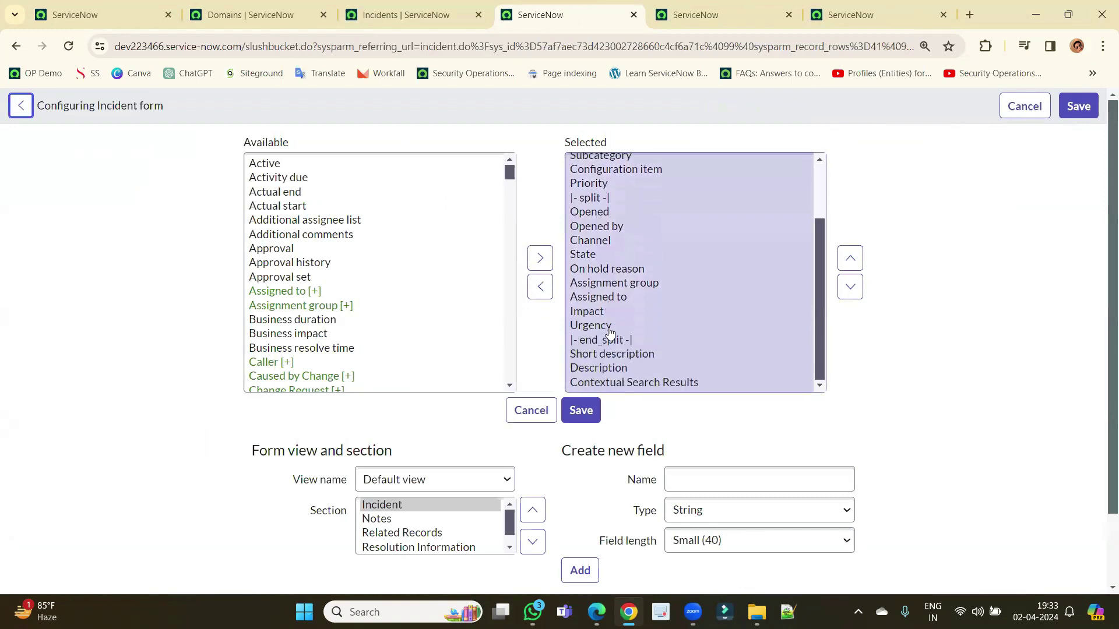
pyautogui.click(595, 372)
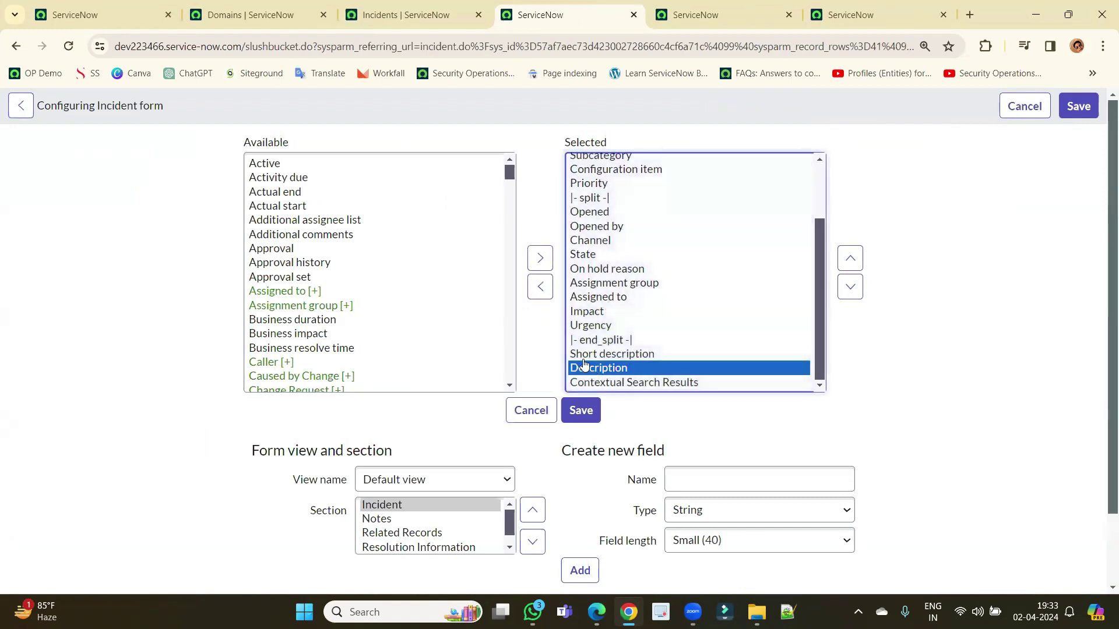
pyautogui.click(540, 286)
pyautogui.click(580, 410)
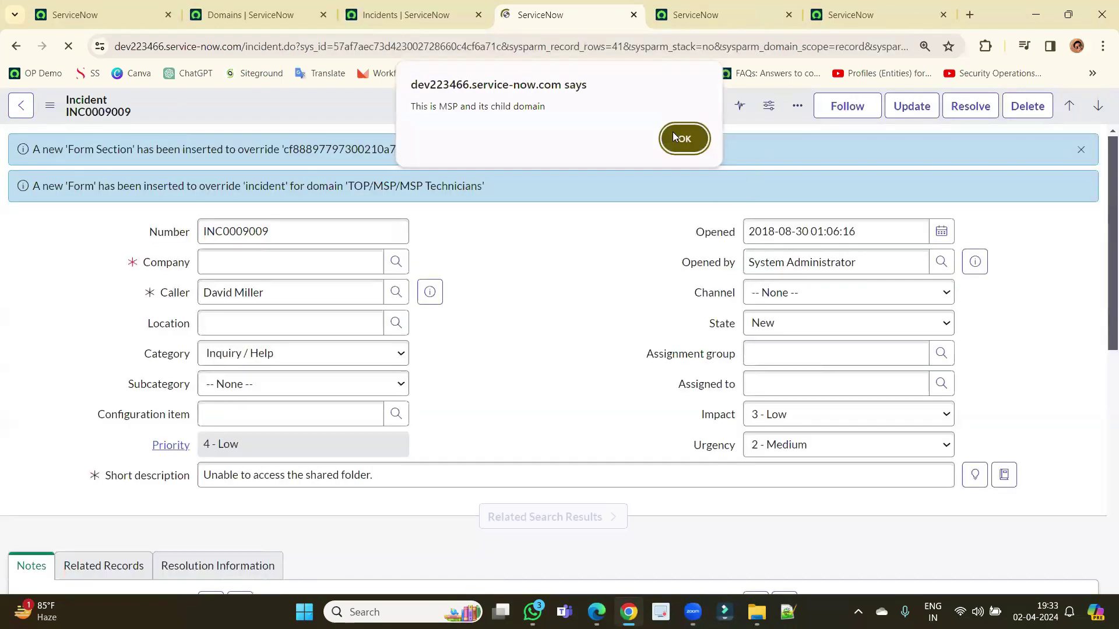
pyautogui.click(673, 135)
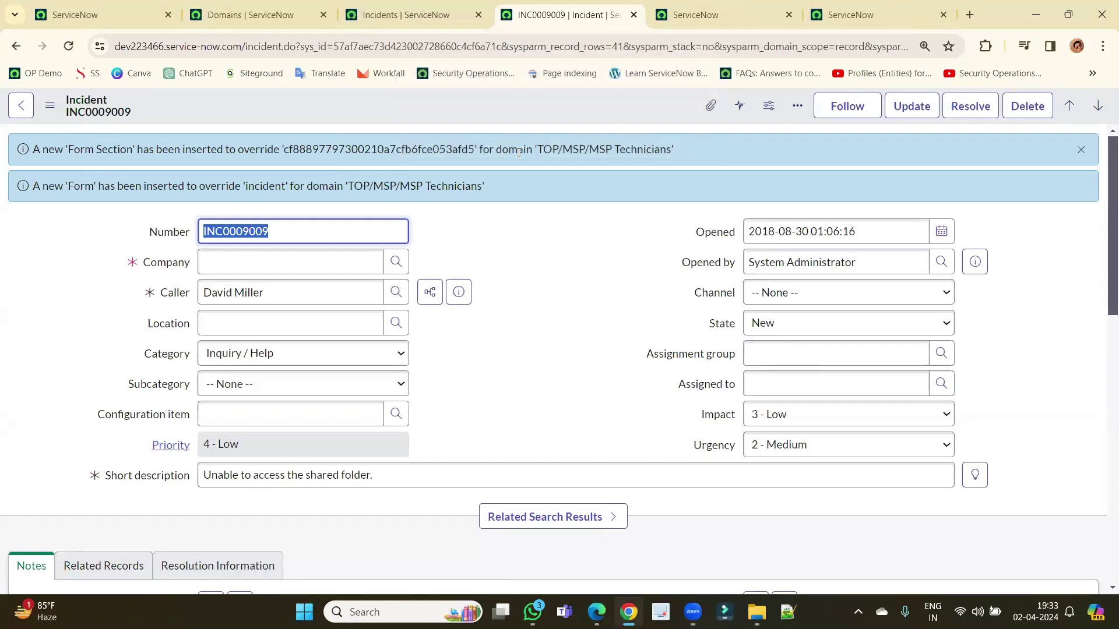
# Examine the Form Section override message above the INC0009009 form, highlighting the domain path it names.
pyautogui.doubleClick(400, 151)
pyautogui.moveTo(538, 150); pyautogui.dragTo(672, 154)
pyautogui.click(647, 163)
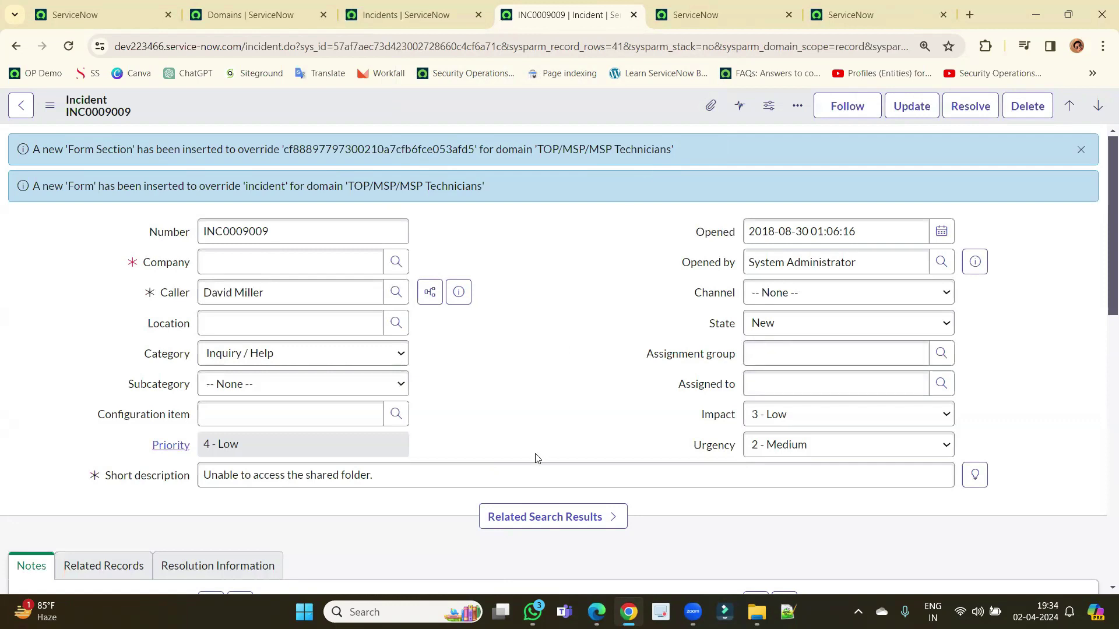
# On the ServiceNow home page, switch the domain scope from MSP Technicians to global.
pyautogui.scroll(-4, 524, 408)
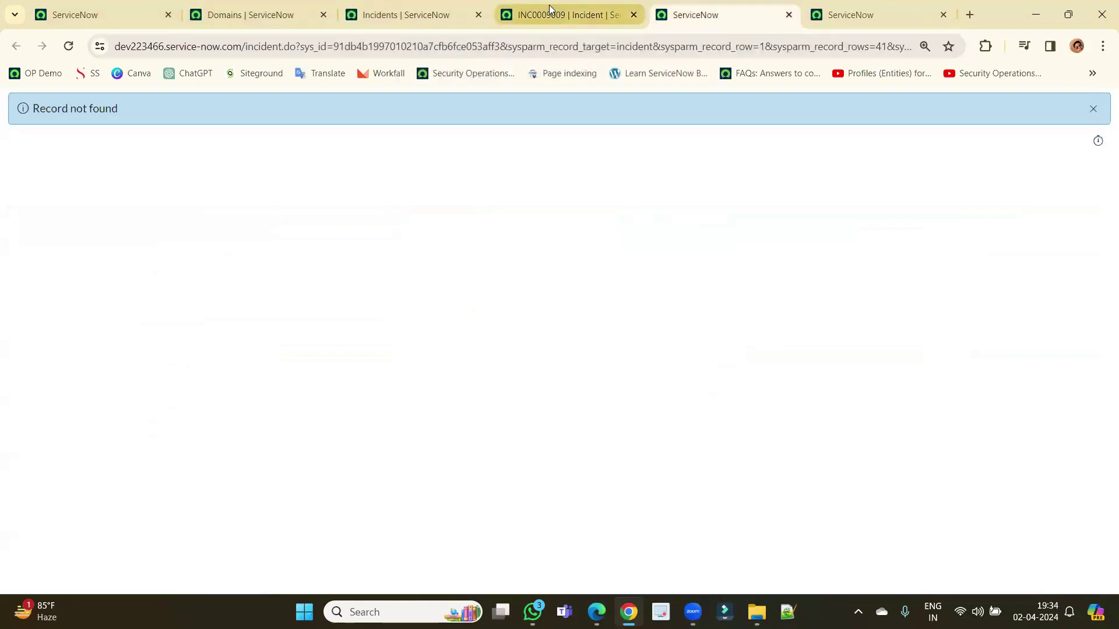
pyautogui.click(96, 13)
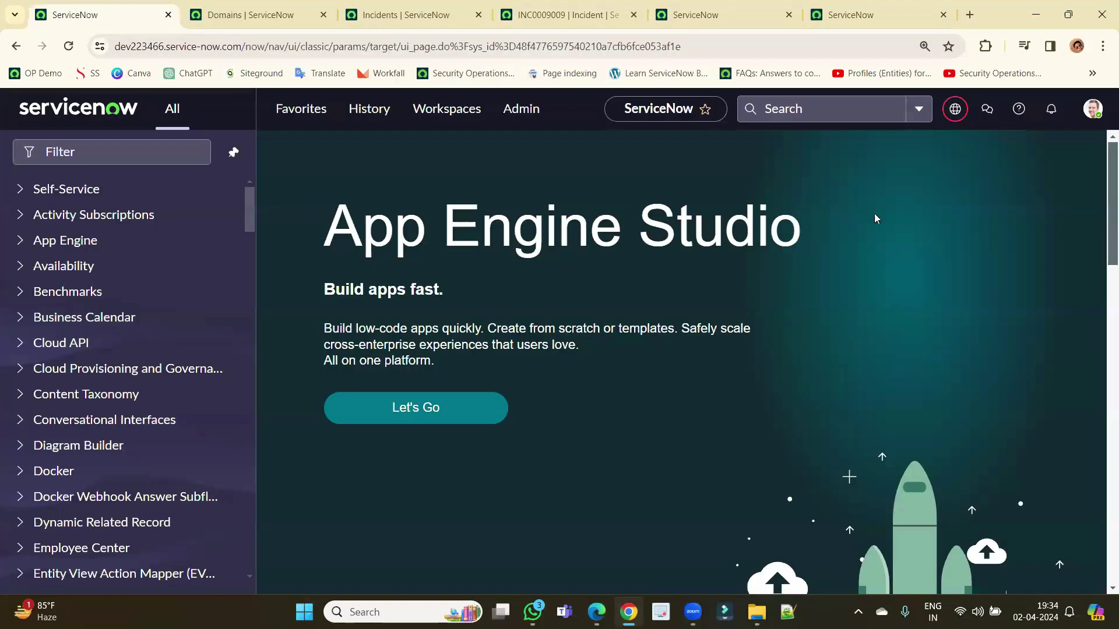
pyautogui.click(956, 110)
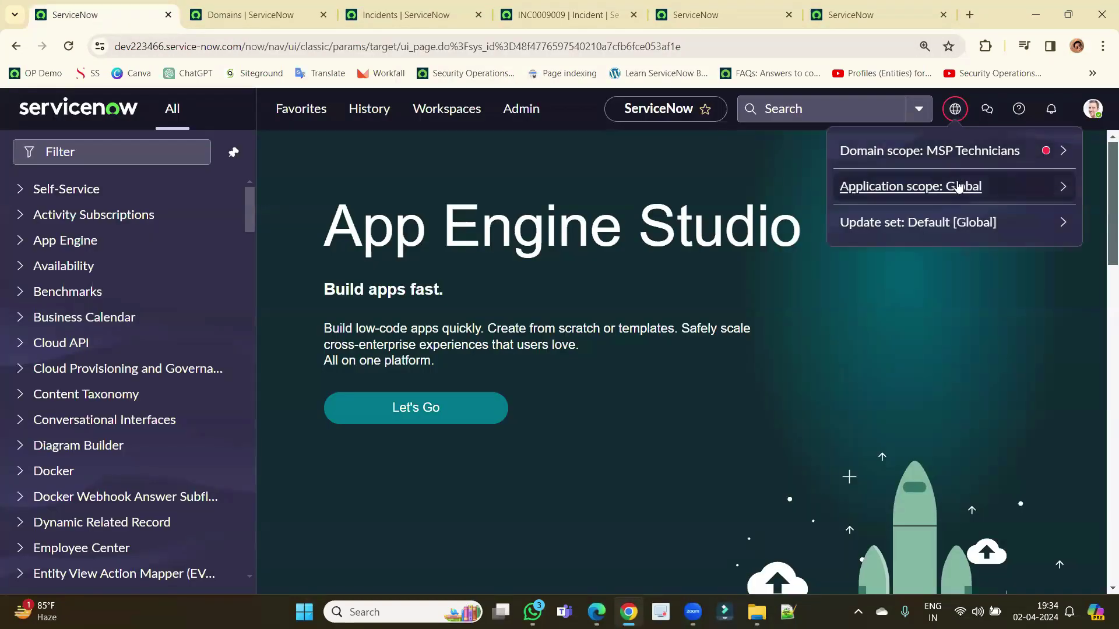
pyautogui.click(961, 153)
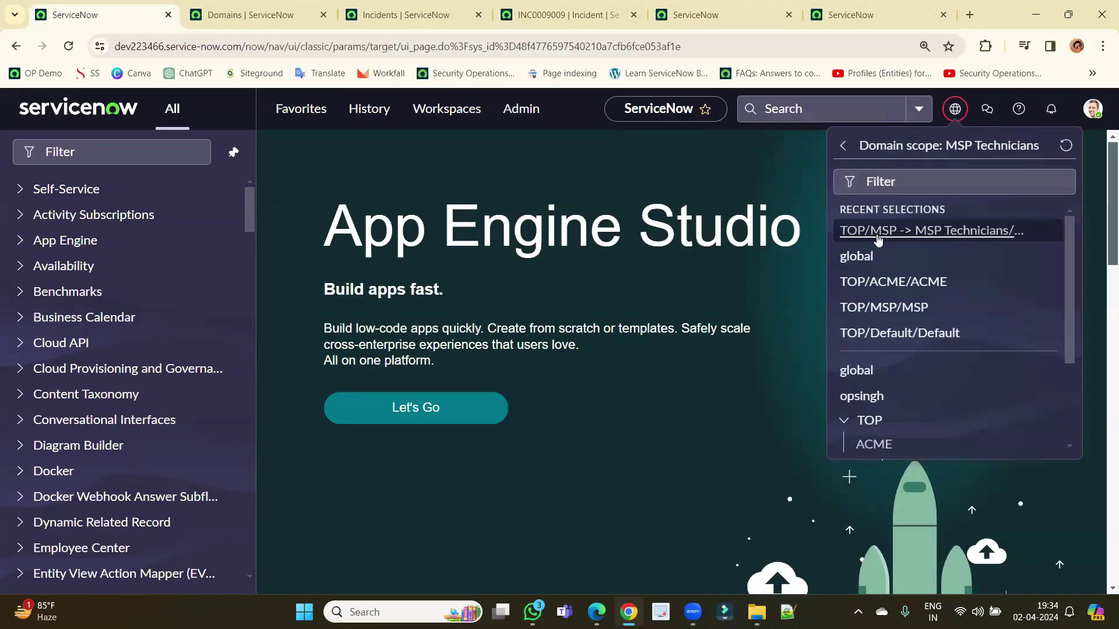
# Reload INC0009009 to check its Description field under the global scope, then open INC0010001 from the incident list in a new tab and check its form.
pyautogui.click(545, 20)
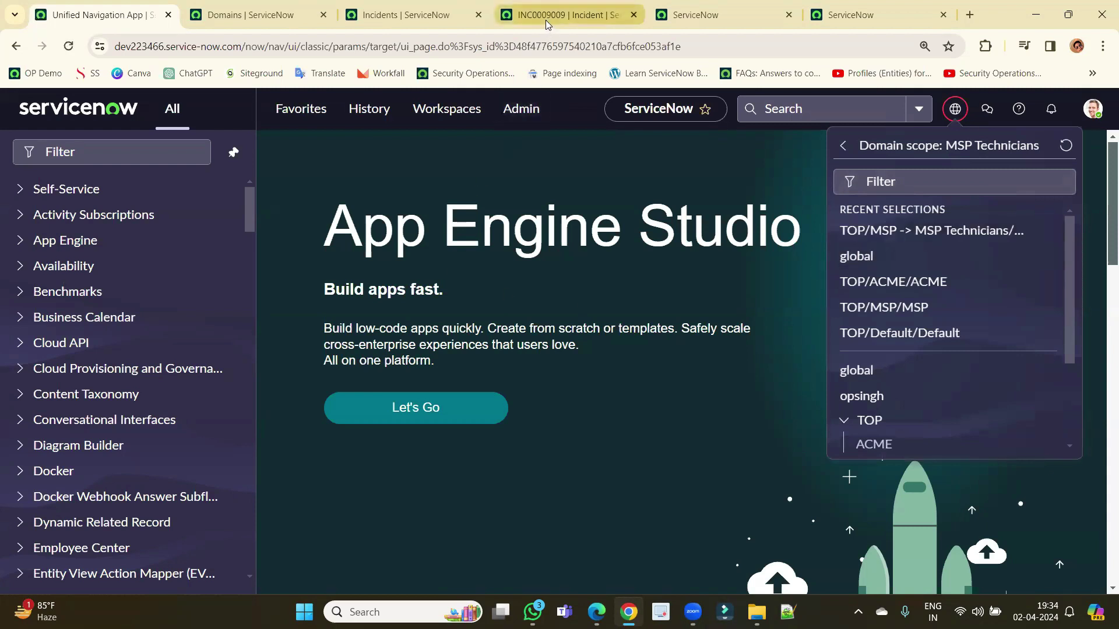
pyautogui.click(69, 48)
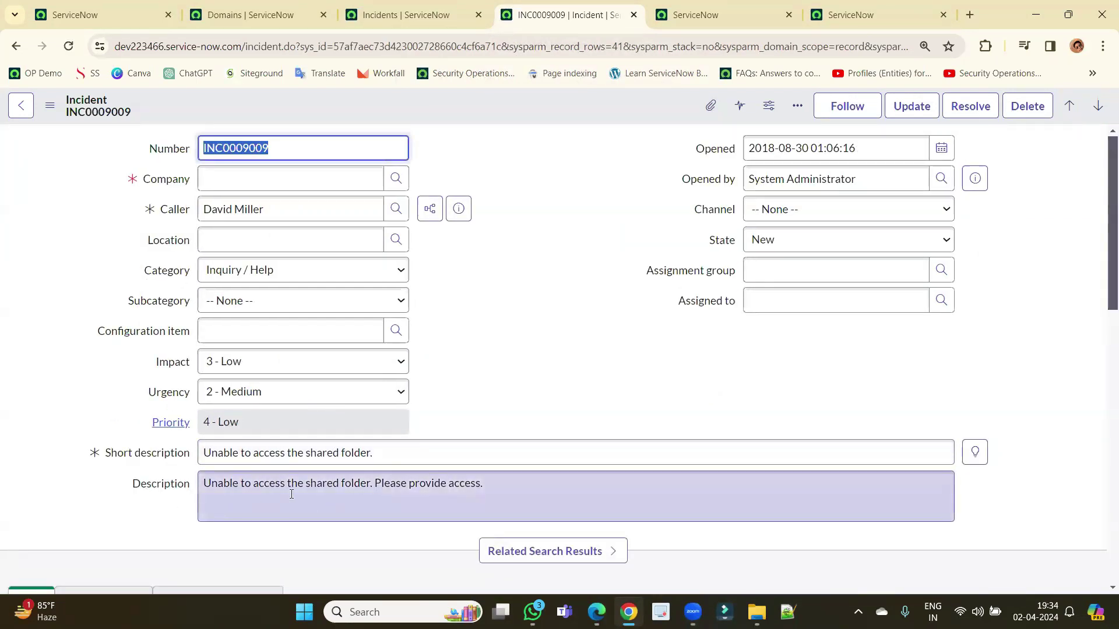
pyautogui.tripleClick(291, 495)
pyautogui.click(561, 327)
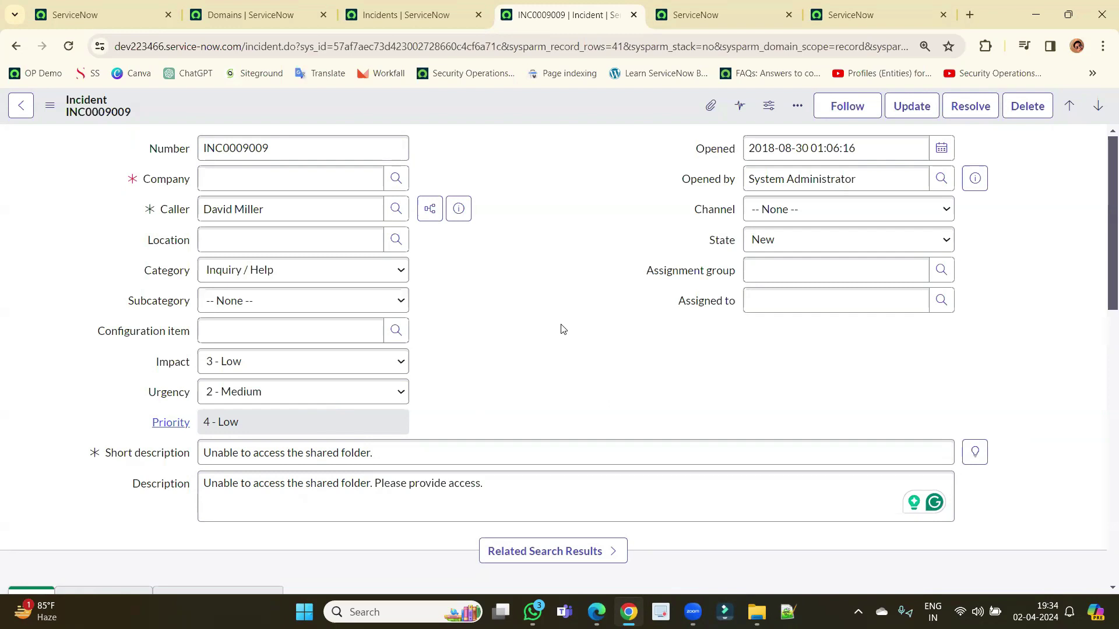
pyautogui.click(403, 15)
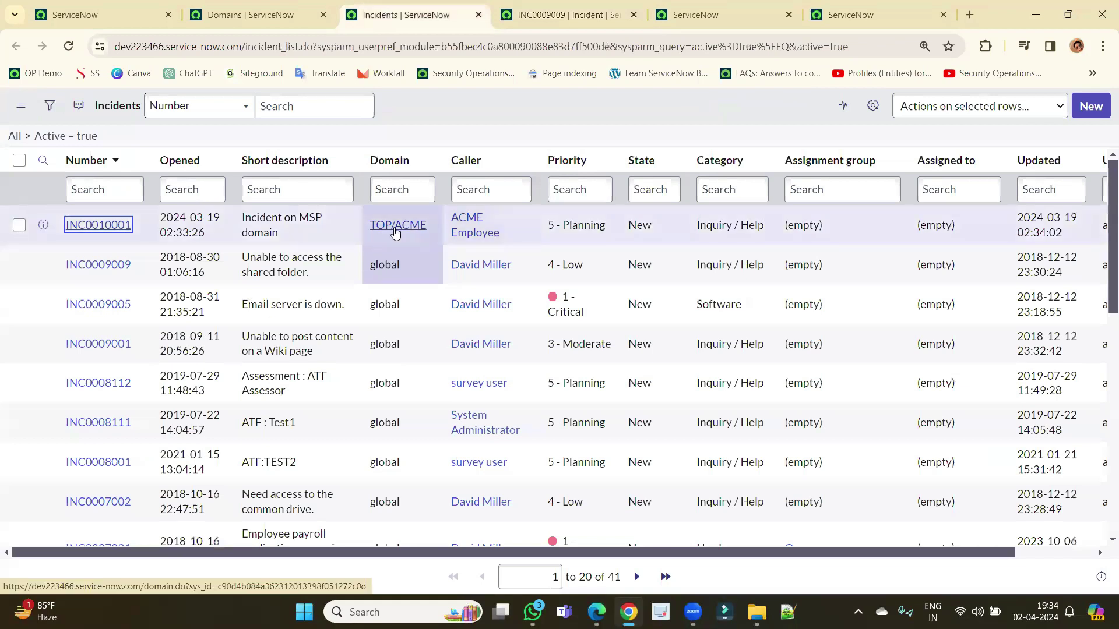
pyautogui.keyDown('ctrl'); pyautogui.click(105, 225); pyautogui.keyUp('ctrl')
pyautogui.click(507, 6)
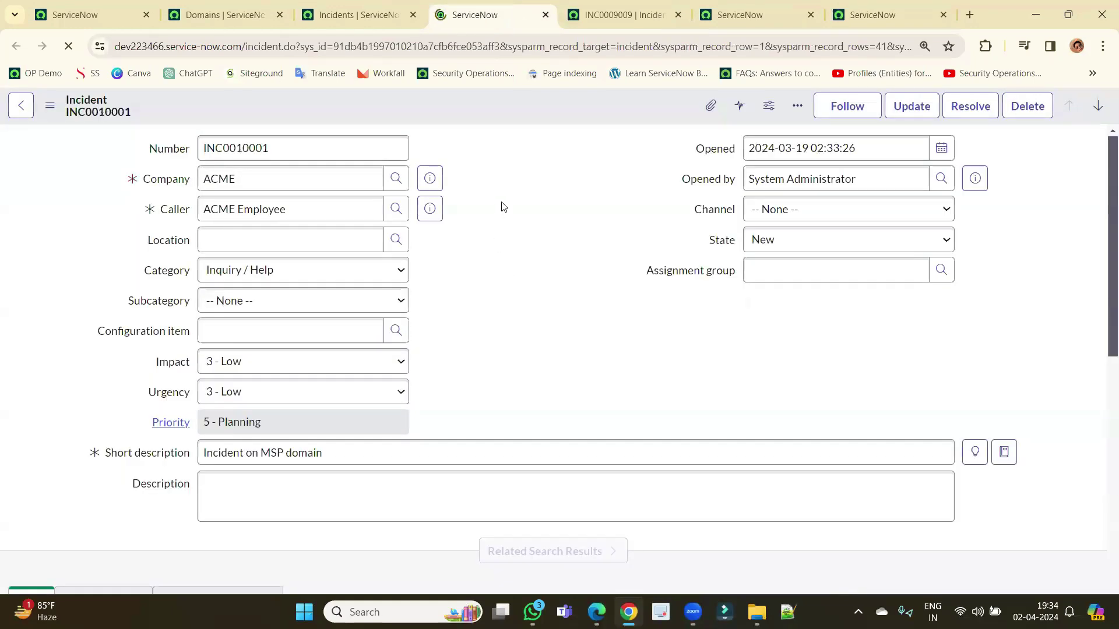
pyautogui.click(243, 182)
pyautogui.click(250, 288)
# On the ServiceNow home page, switch the domain scope to TOP/ACME.
pyautogui.click(63, 22)
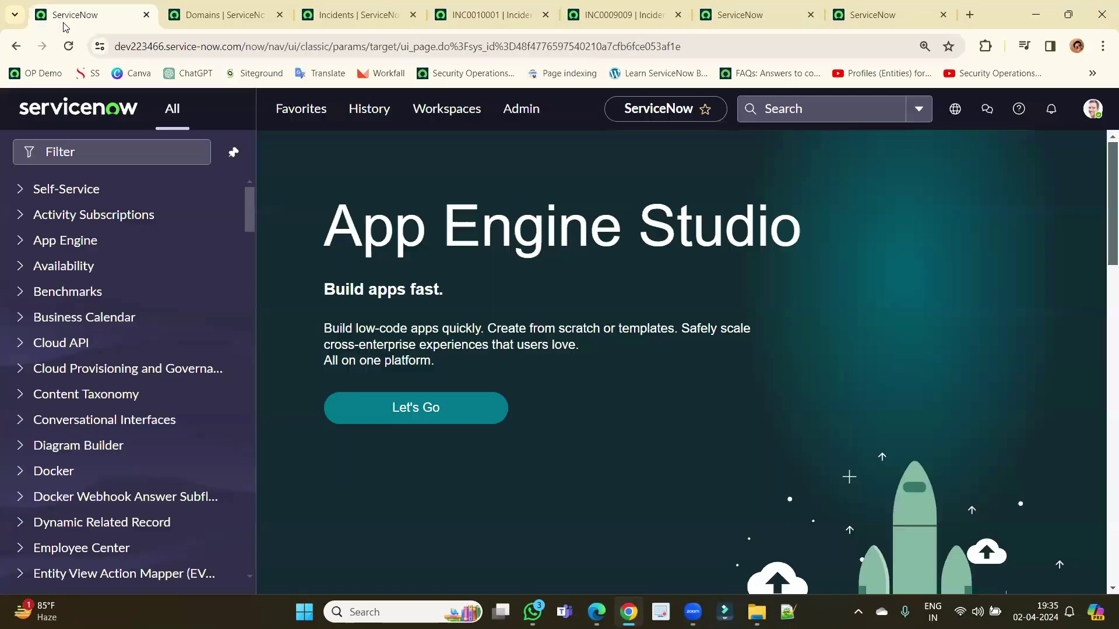
pyautogui.click(956, 109)
pyautogui.click(939, 150)
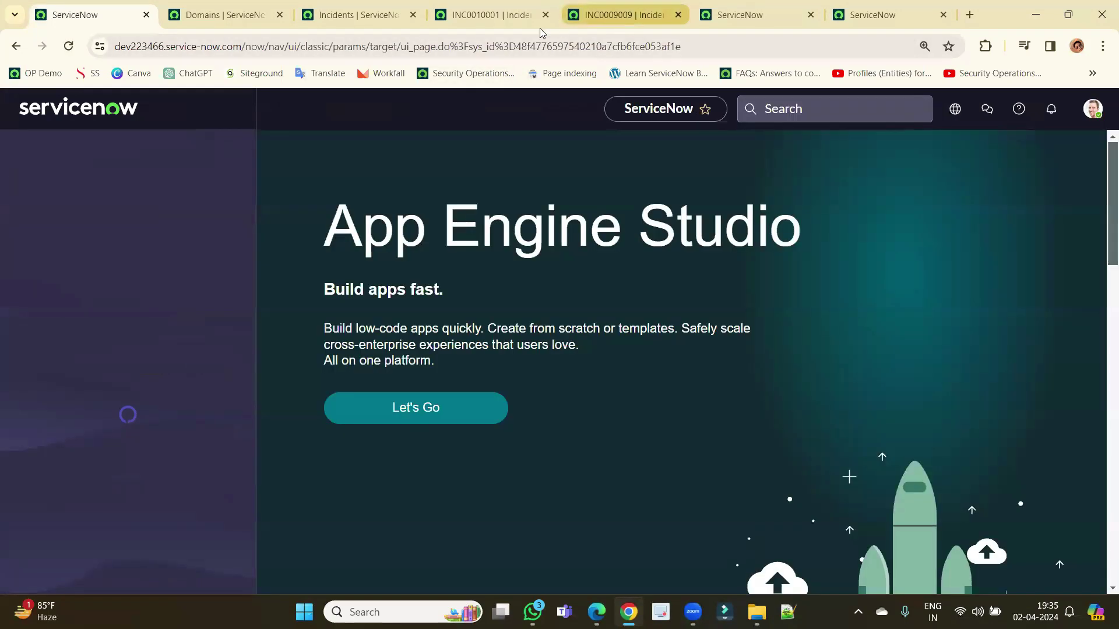
# Check the domain of INC0010001 in the incident list, then reload INC0010001 and INC0009009 to compare their forms under the ACME scope.
pyautogui.click(527, 20)
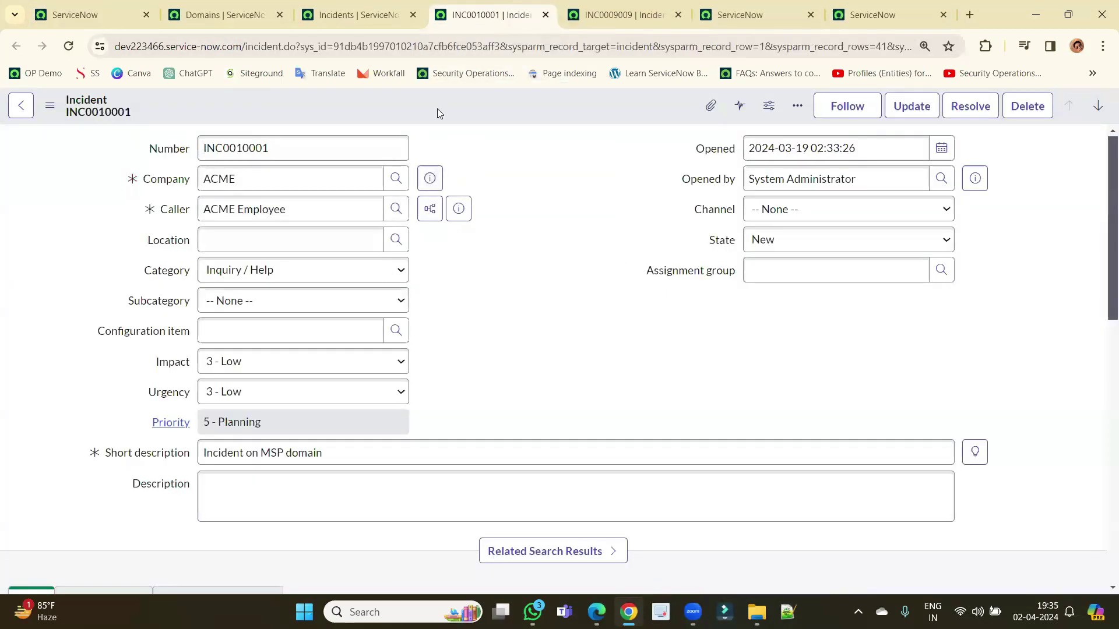
pyautogui.click(365, 15)
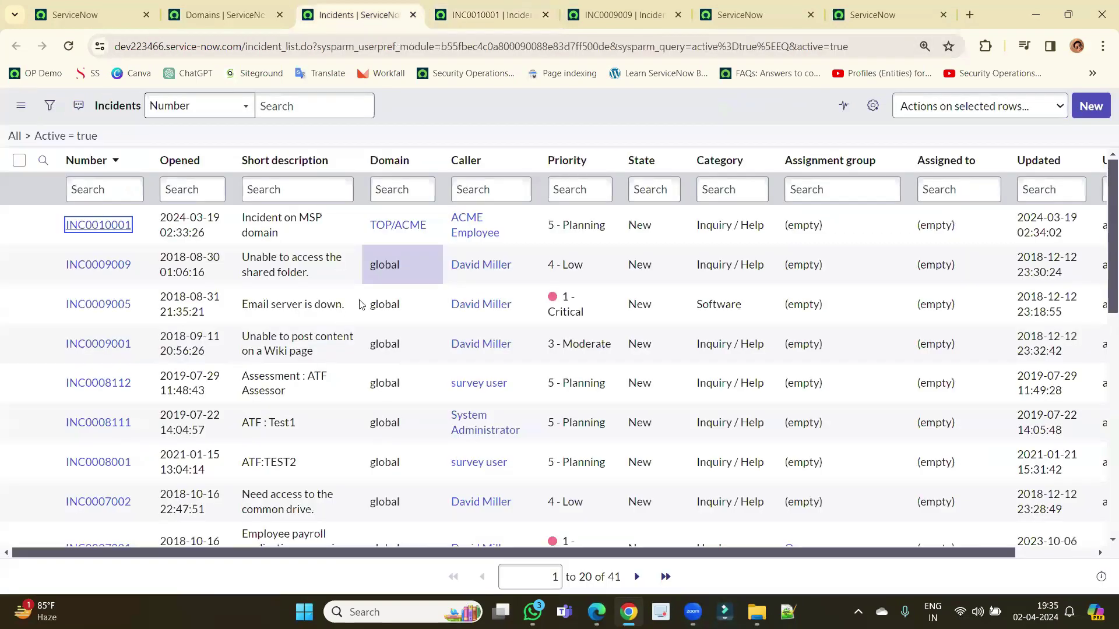
pyautogui.moveTo(431, 228); pyautogui.dragTo(366, 227)
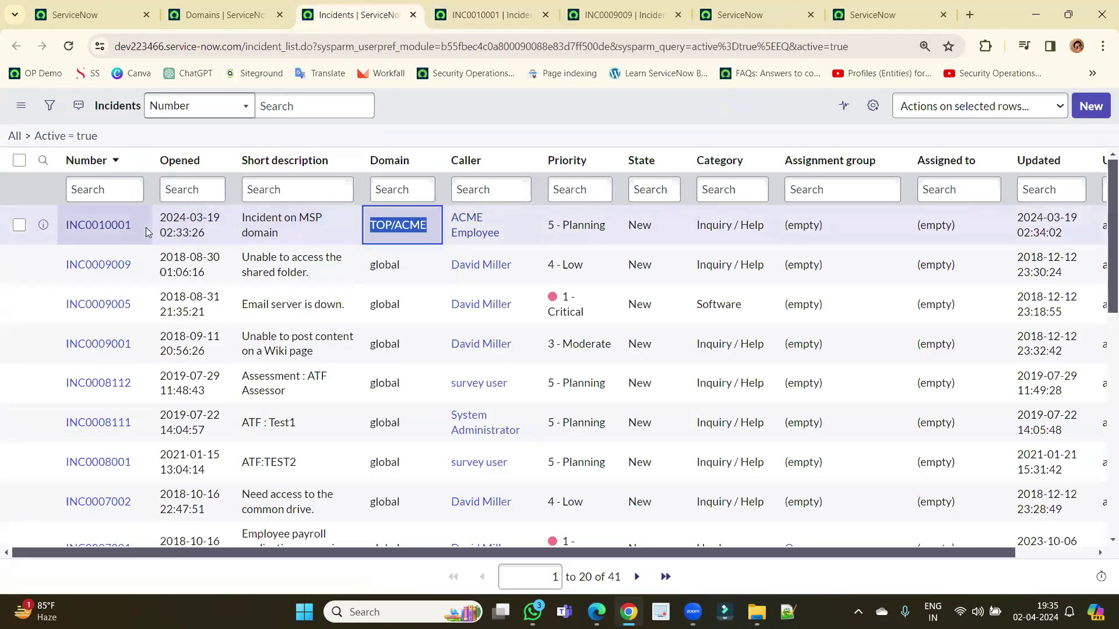
pyautogui.click(494, 23)
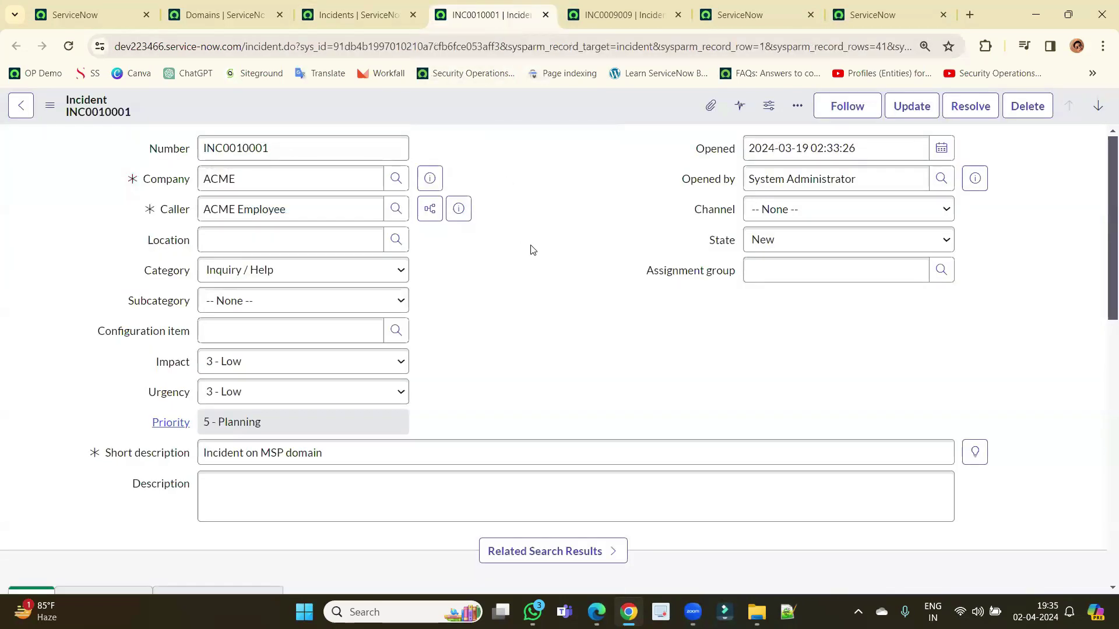
pyautogui.click(219, 46)
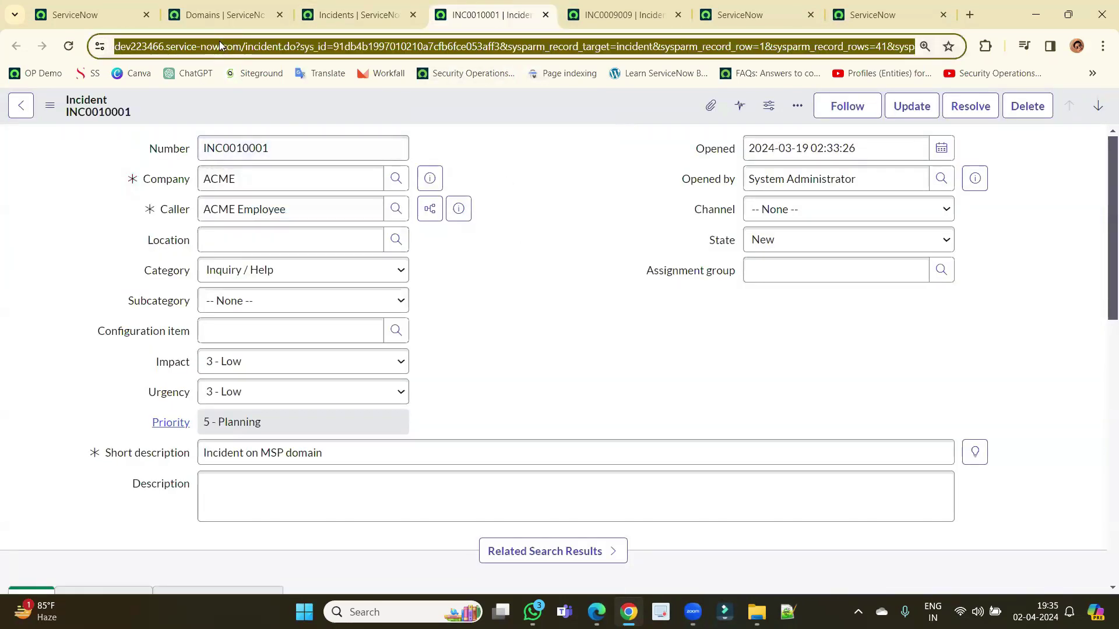
pyautogui.press('Return')
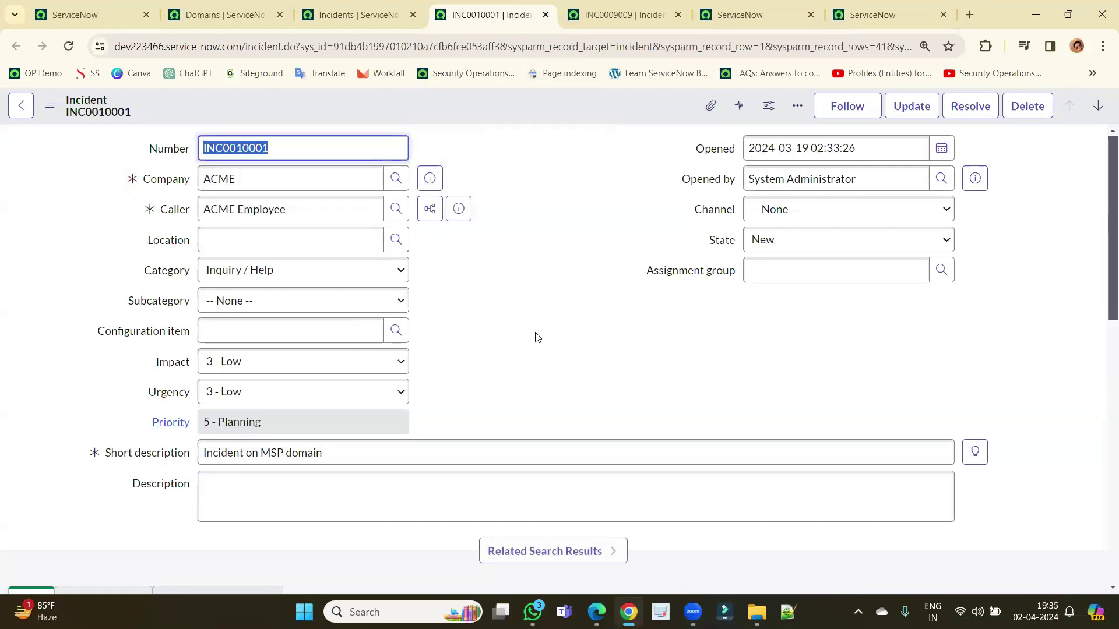
pyautogui.click(630, 19)
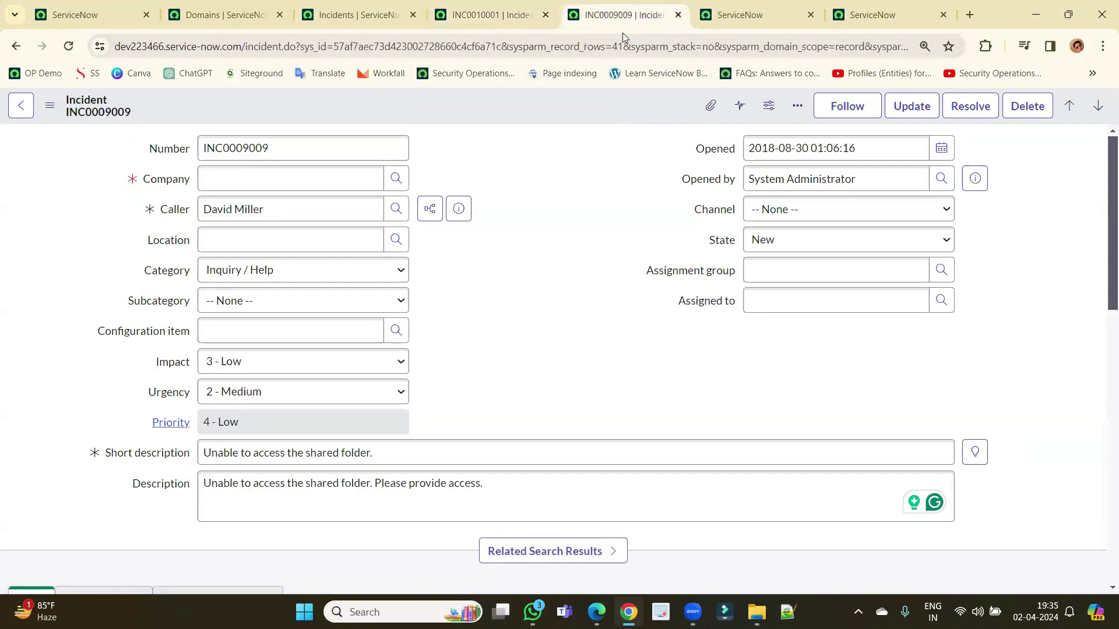
pyautogui.click(618, 47)
pyautogui.press('Return')
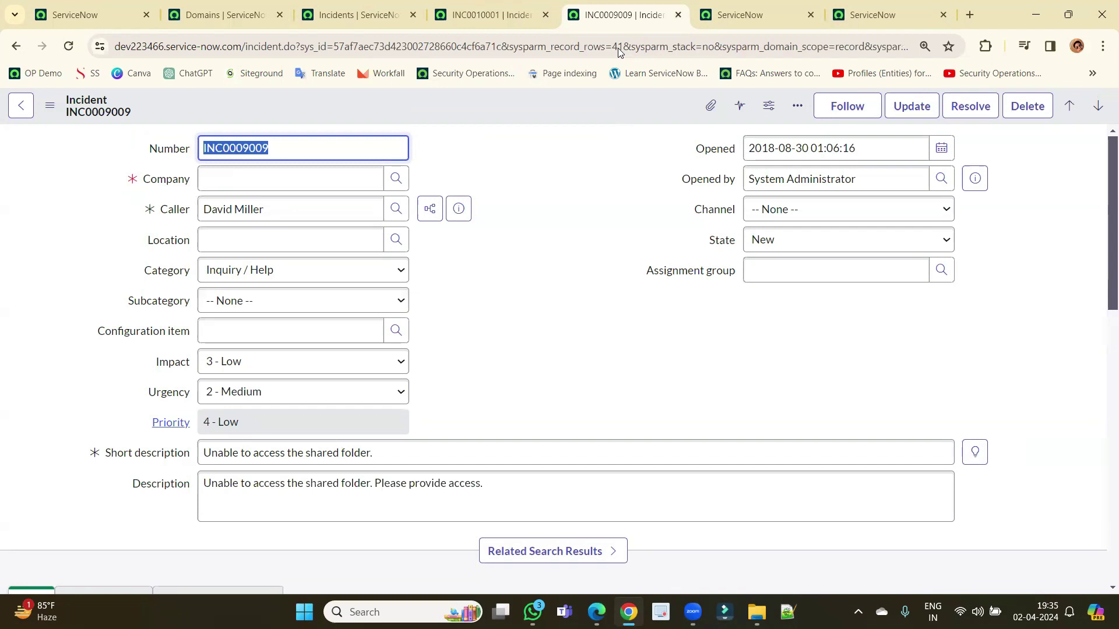
pyautogui.click(542, 290)
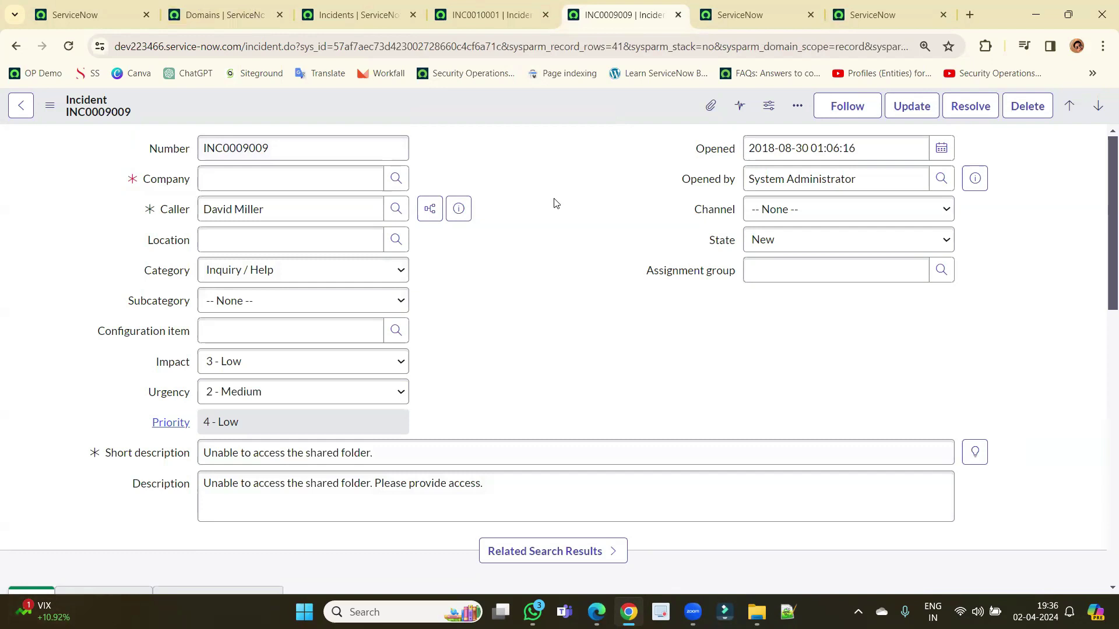
# Check the Company on INC0010001, then remove the Urgency field from the Incident form layout through that record and save.
pyautogui.click(491, 14)
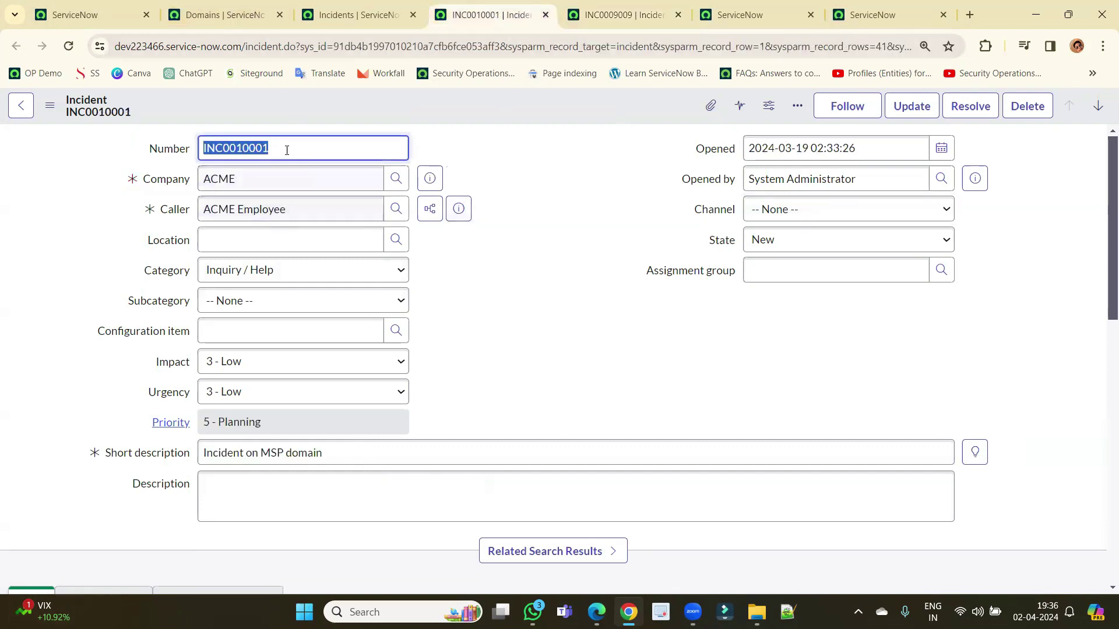
pyautogui.click(272, 186)
pyautogui.doubleClick(273, 186)
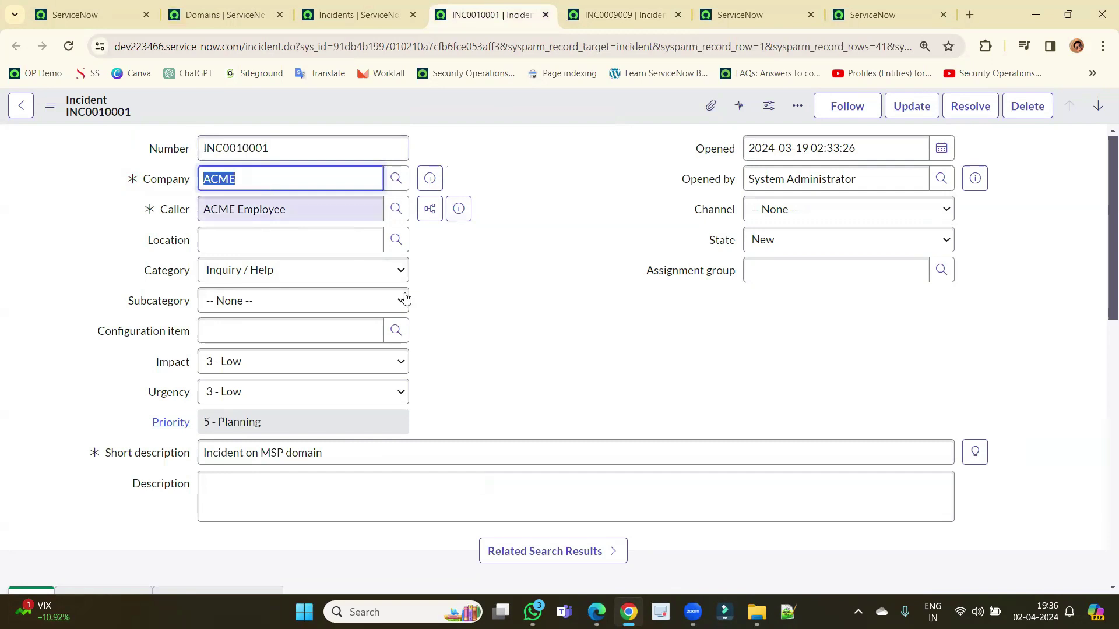
pyautogui.click(545, 308)
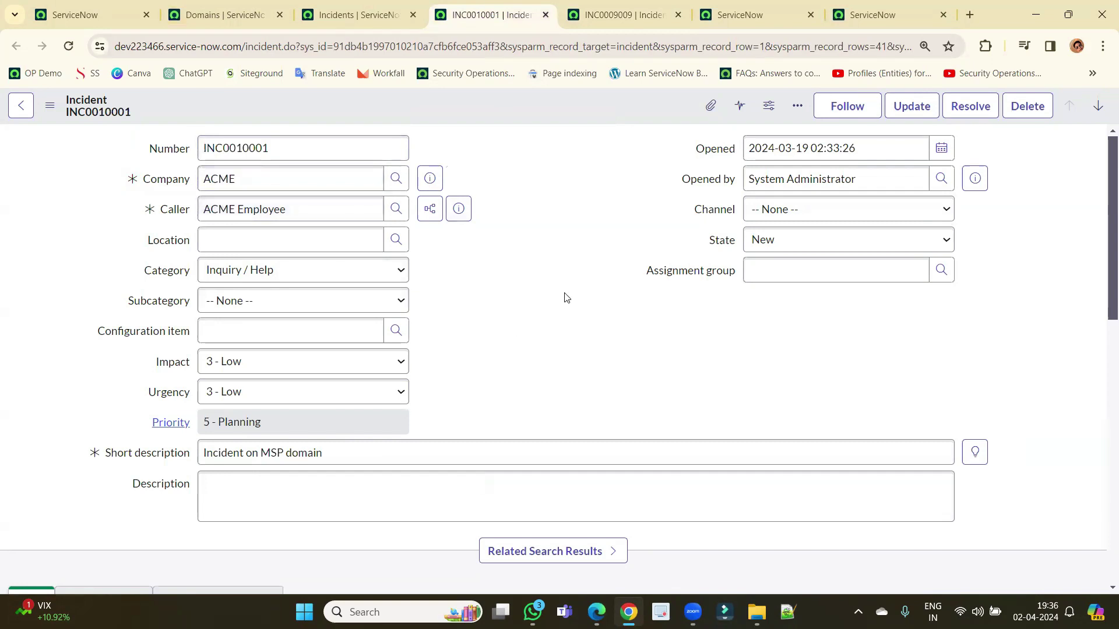
pyautogui.rightClick(494, 106)
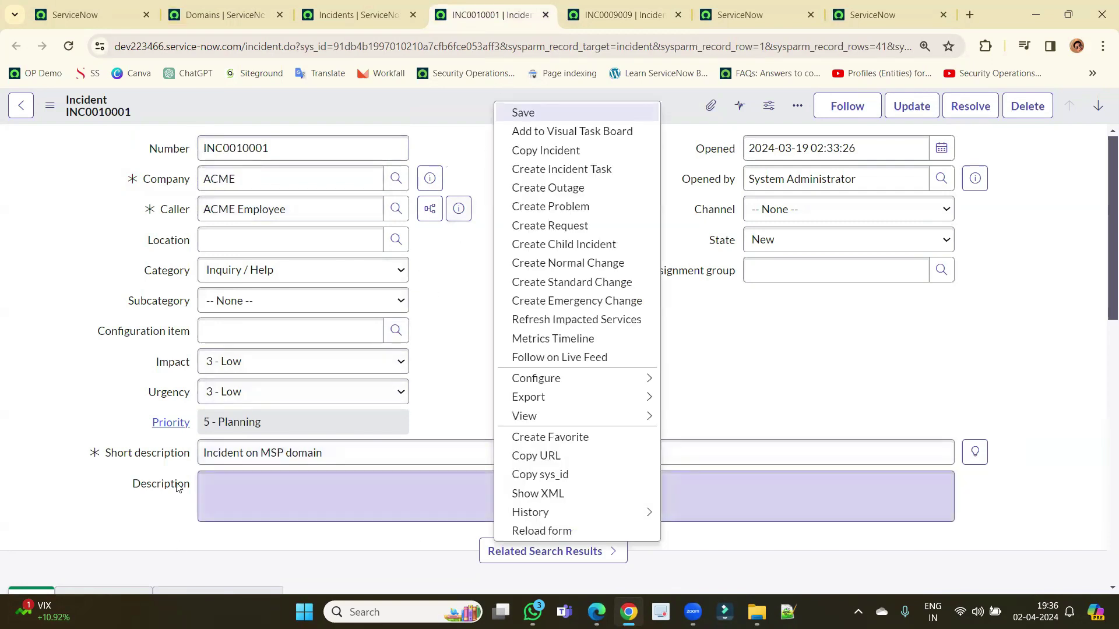
pyautogui.moveTo(558, 380)
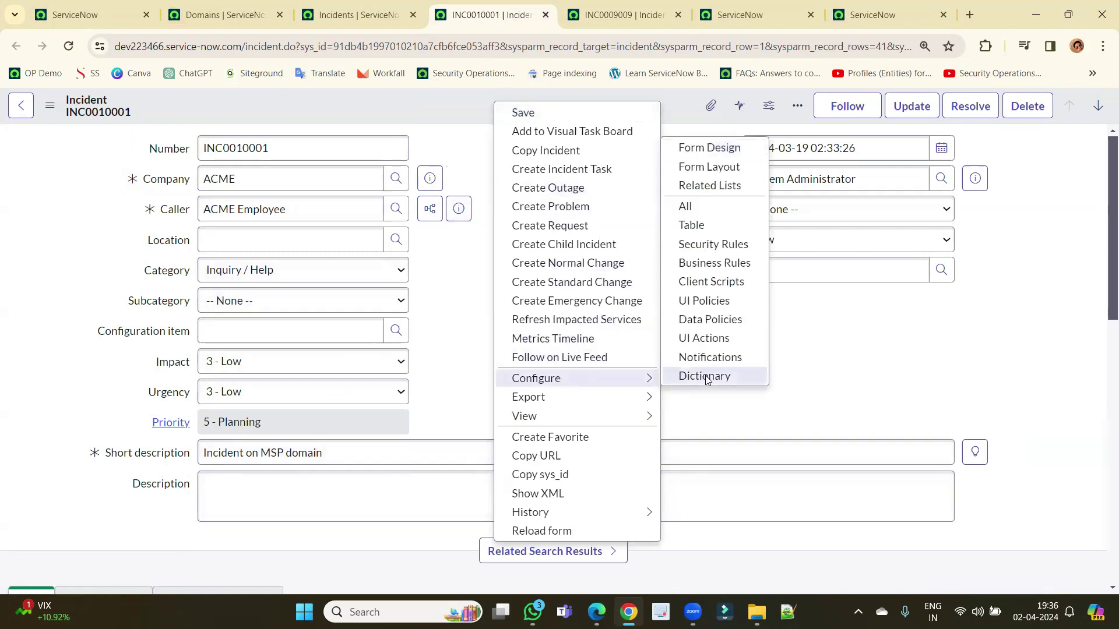
pyautogui.click(708, 174)
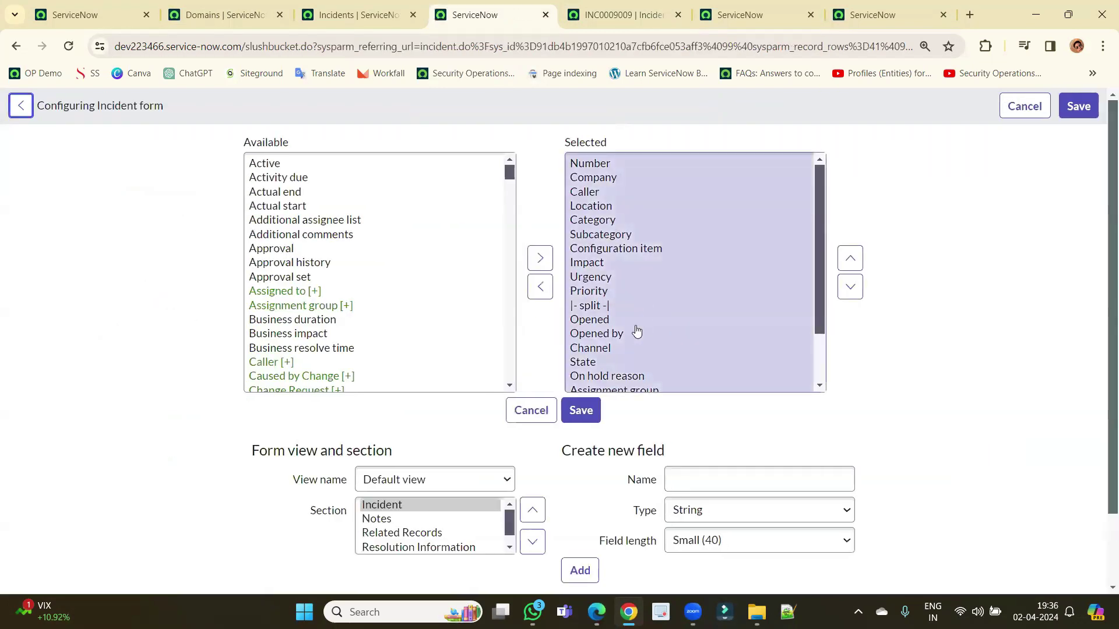
pyautogui.click(598, 282)
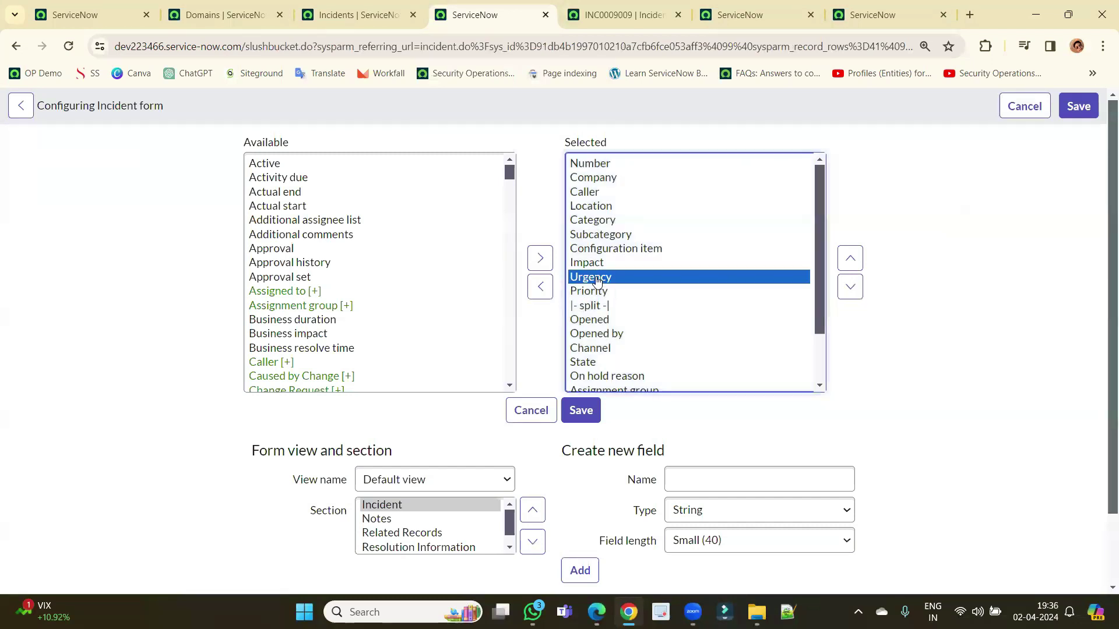
pyautogui.click(541, 288)
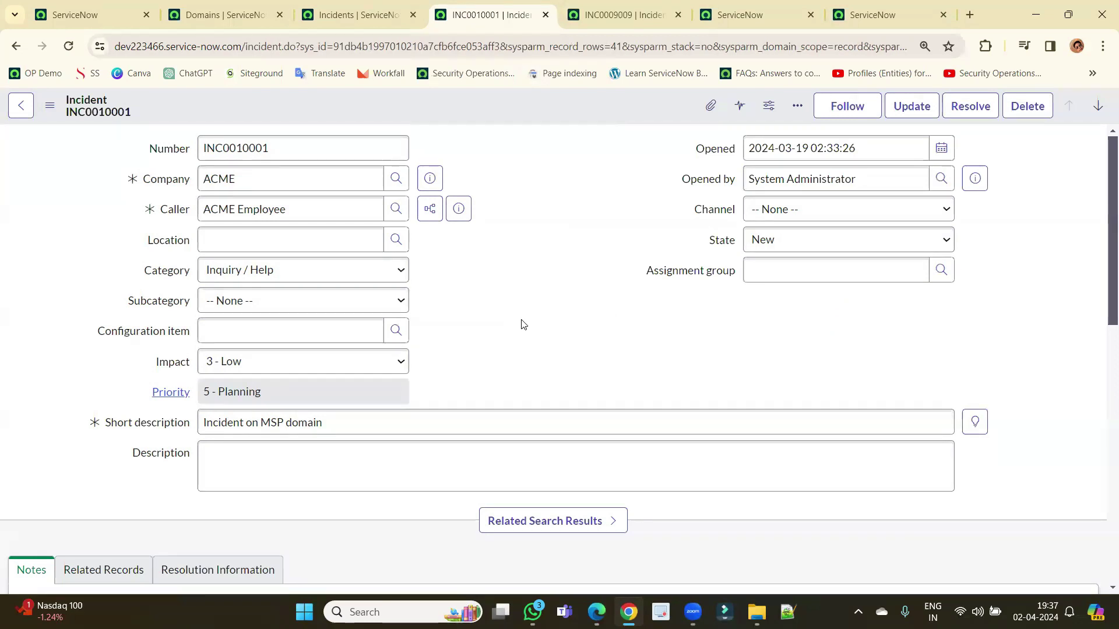
# Check the current domain scope on the ServiceNow home page and switch it from ACME to another domain.
pyautogui.click(101, 16)
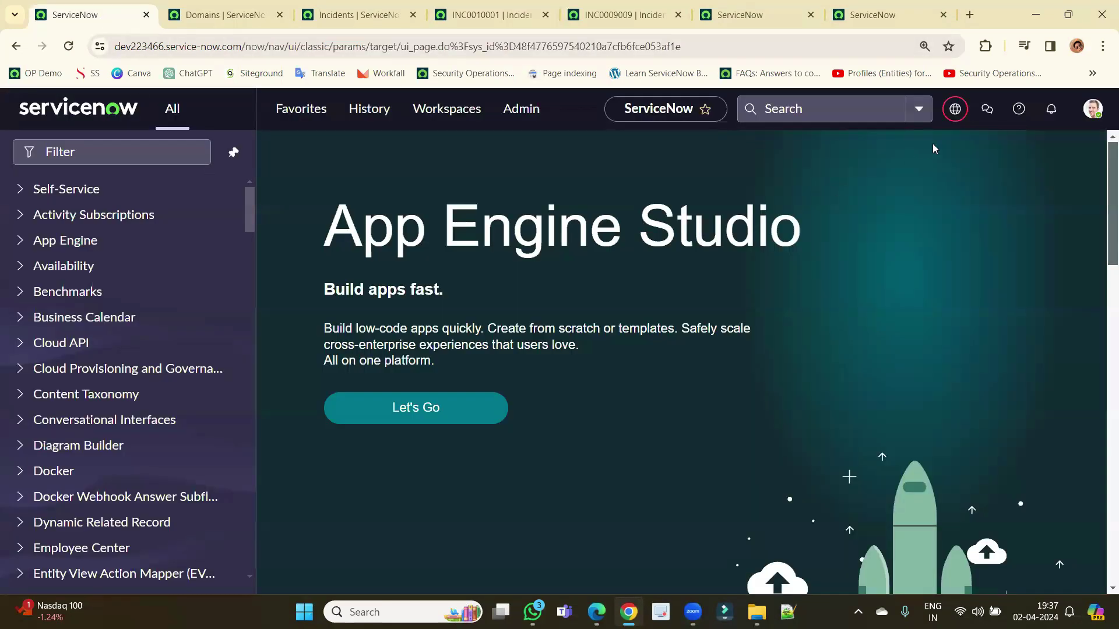
pyautogui.click(955, 109)
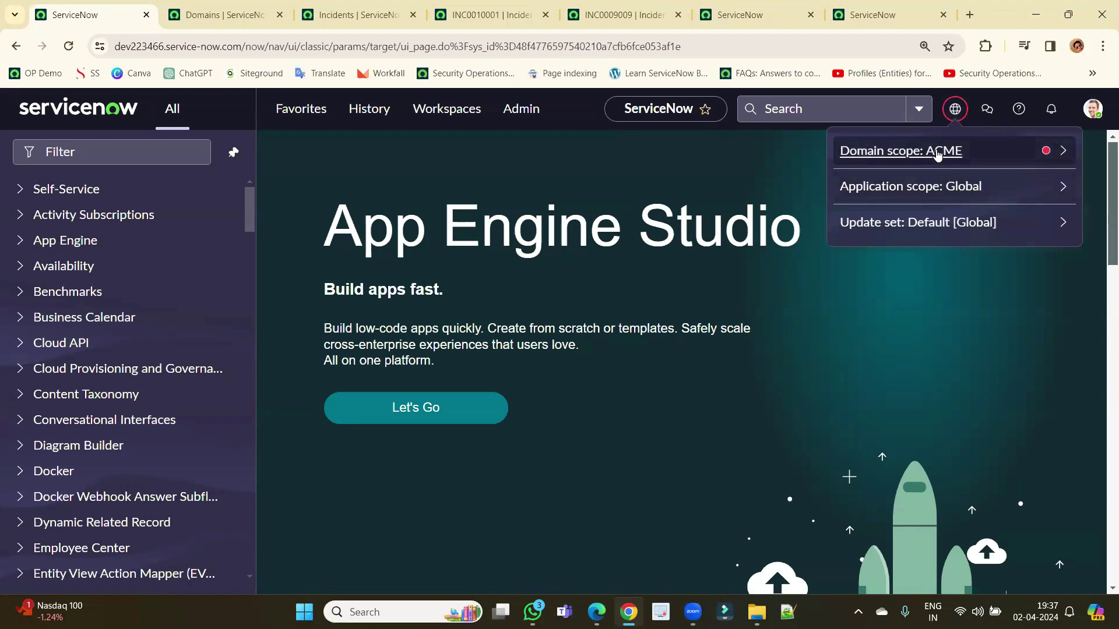
pyautogui.click(932, 150)
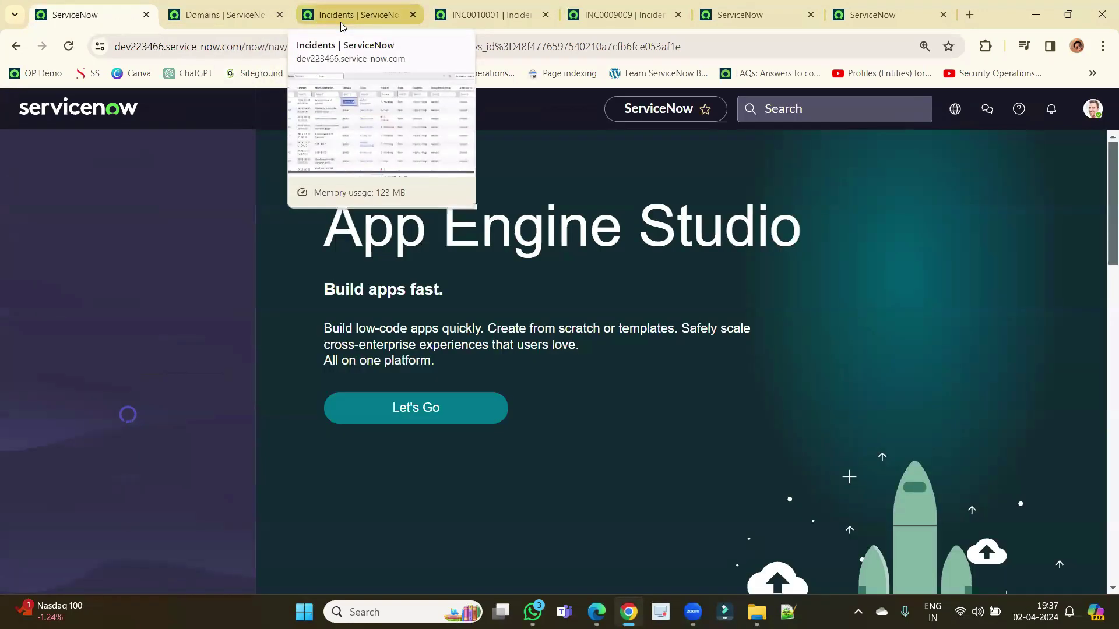
# Review the incident list and reload INC0010001 to check whether its form layout depends on the newly selected domain scope.
pyautogui.click(340, 22)
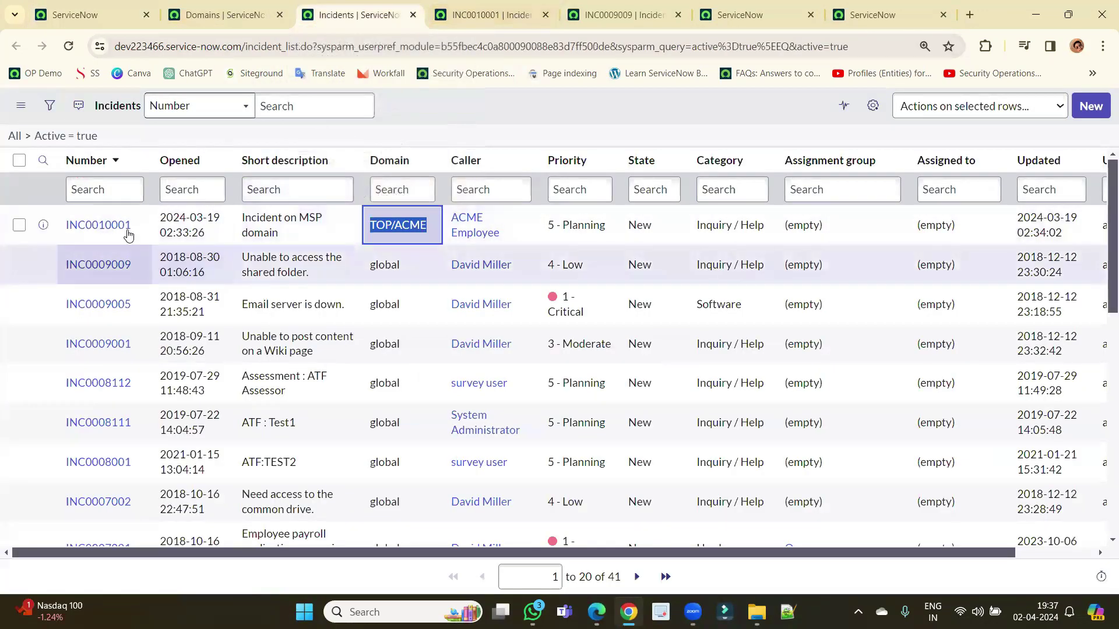
pyautogui.click(489, 14)
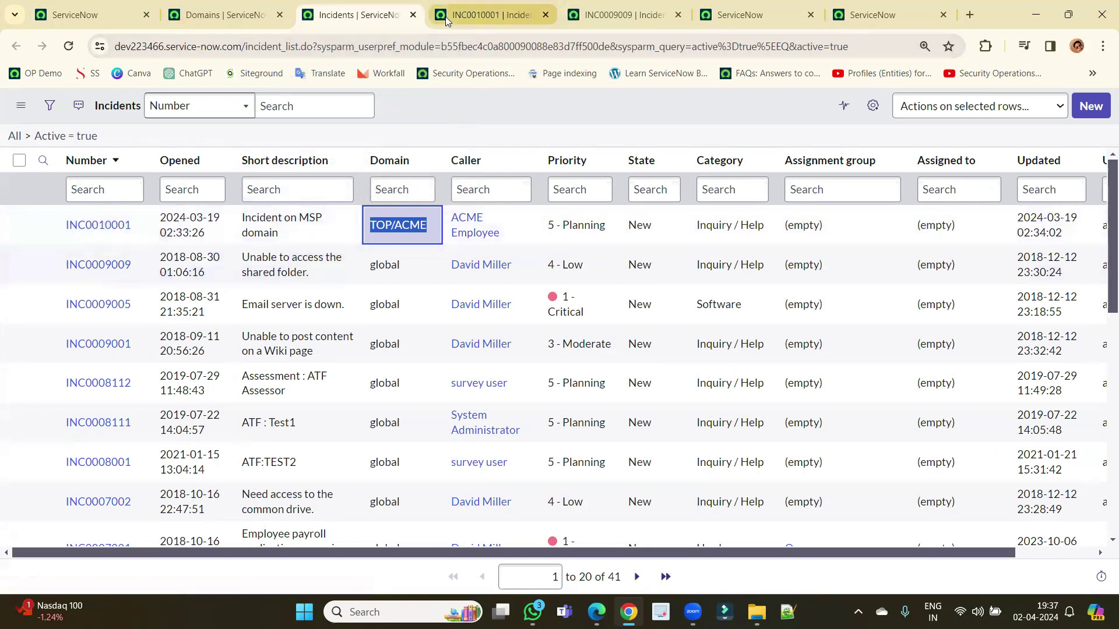
pyautogui.click(444, 47)
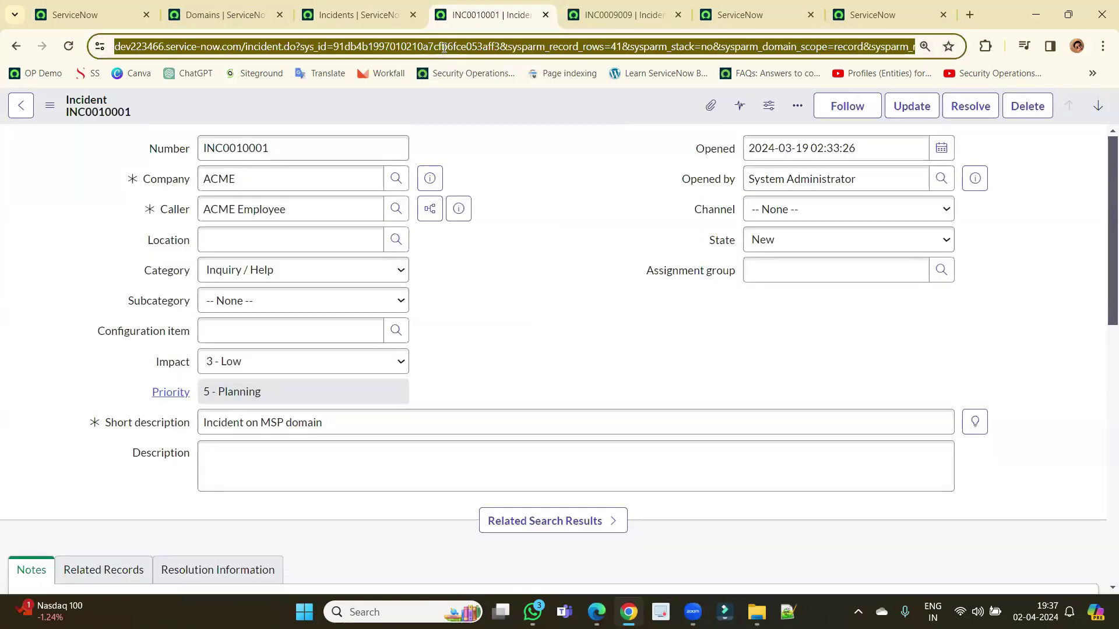
pyautogui.press('Return')
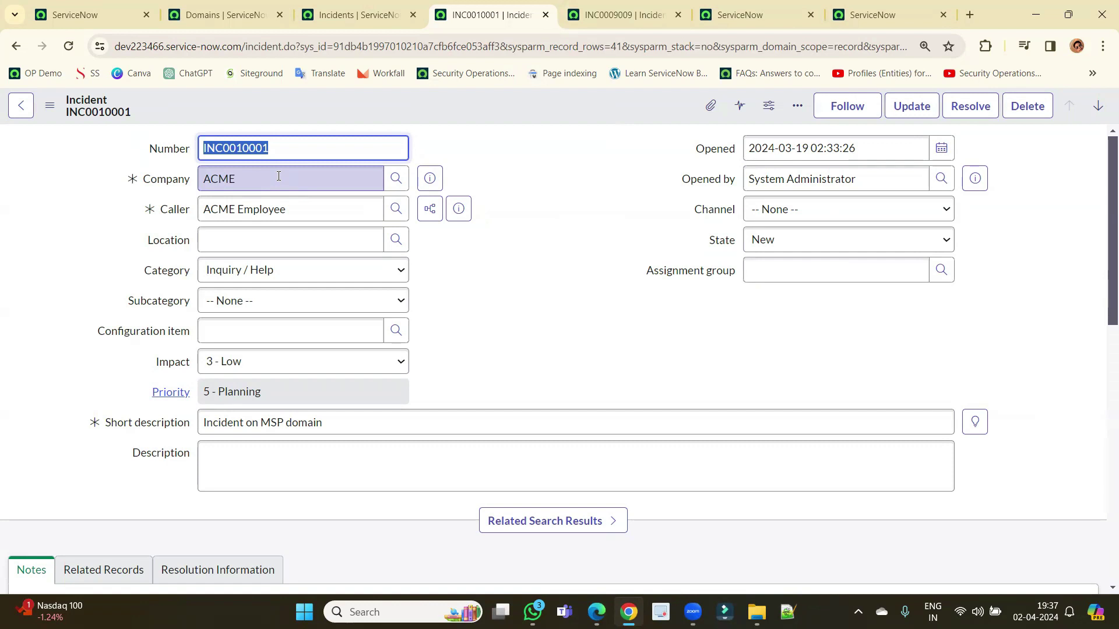
# Reload INC0009009 and check whether Urgency is on its form under the newly selected domain scope.
pyautogui.click(620, 15)
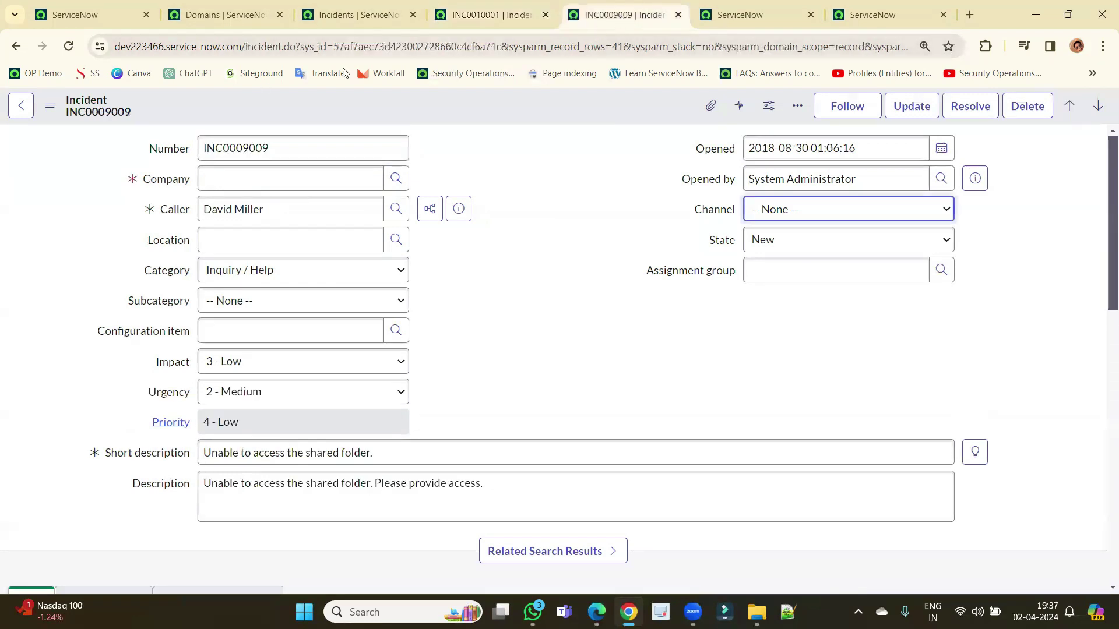
pyautogui.click(69, 46)
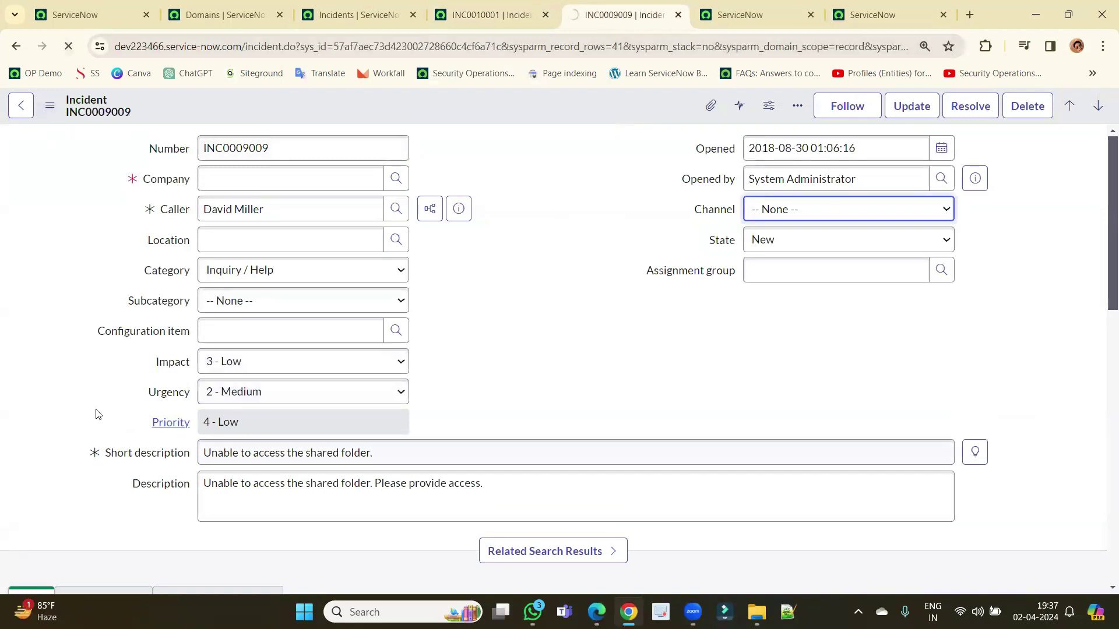
pyautogui.doubleClick(149, 396)
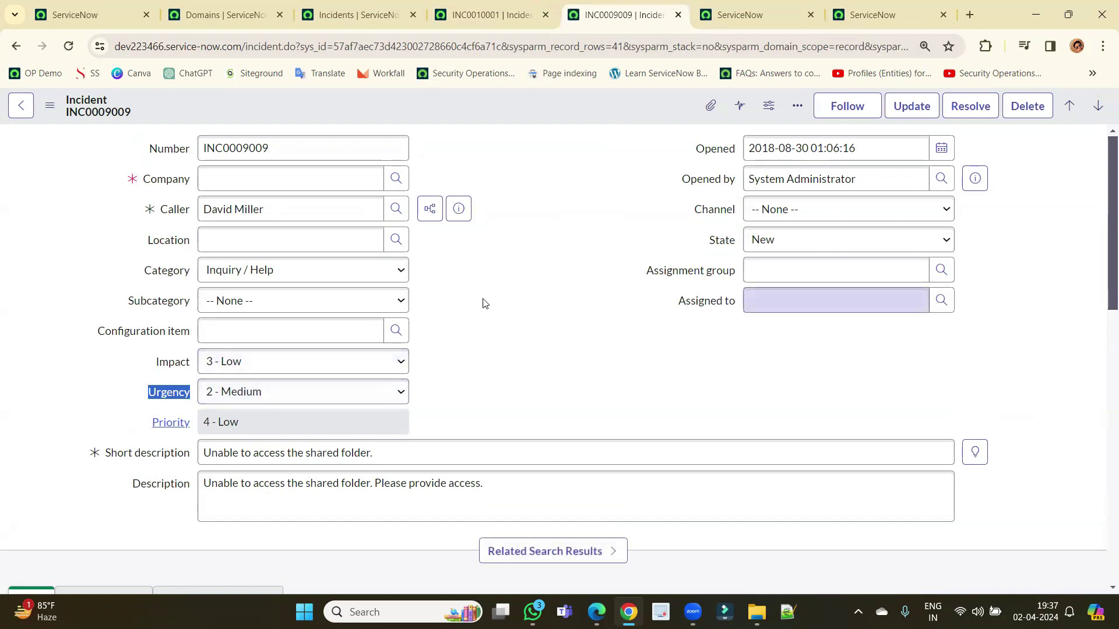
pyautogui.click(524, 345)
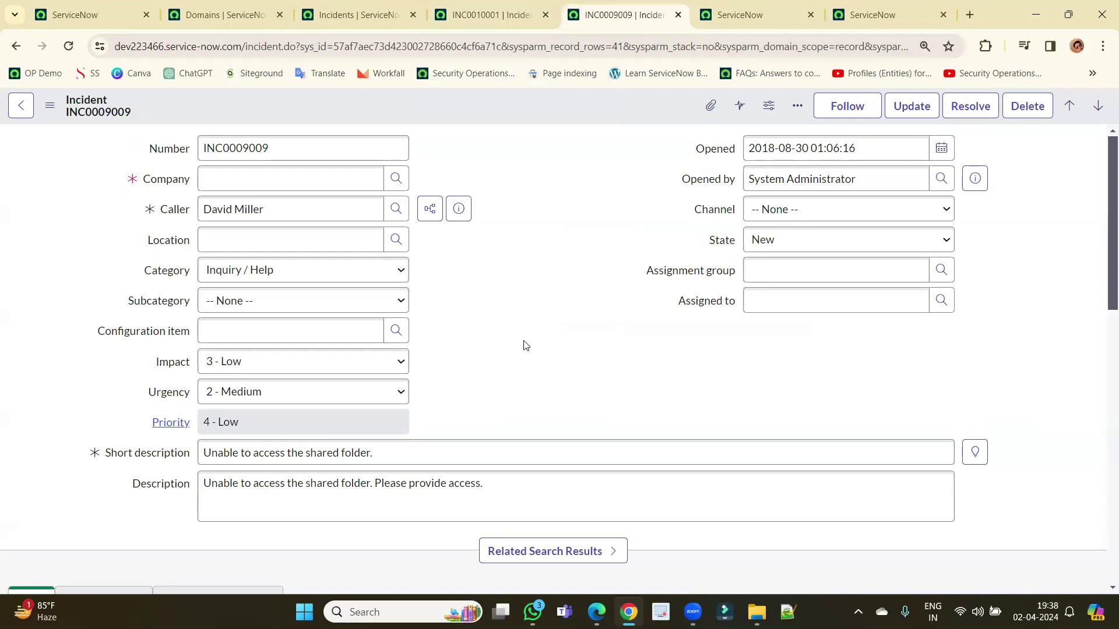
# Return to INC0010001 and compare its form fields with INC0009009, checking the Company that determines the record's domain.
pyautogui.click(488, 13)
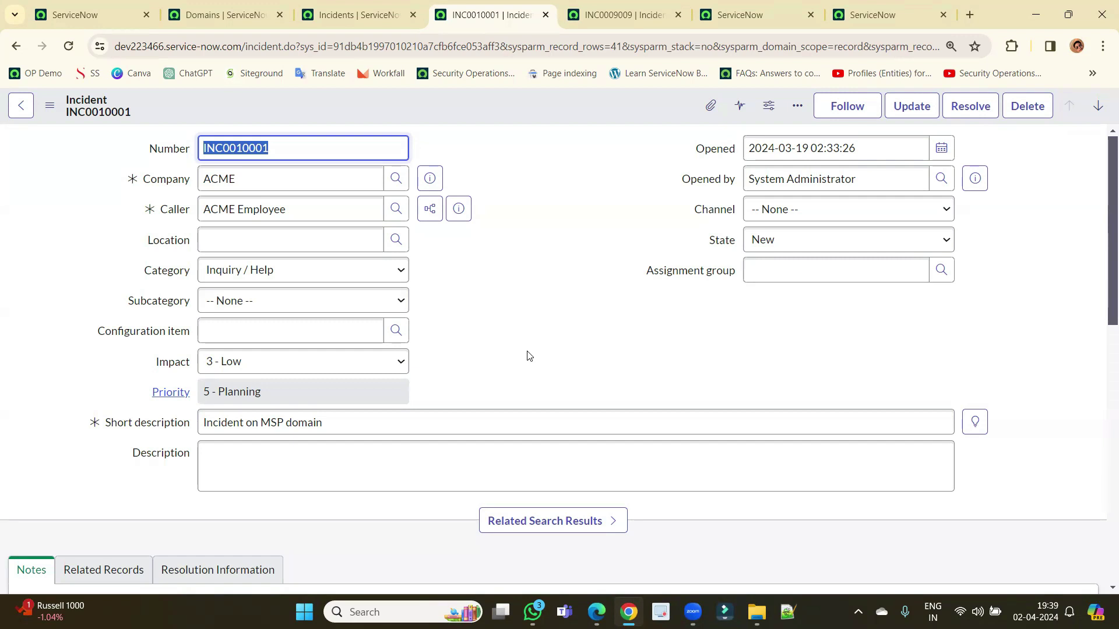
pyautogui.doubleClick(131, 331)
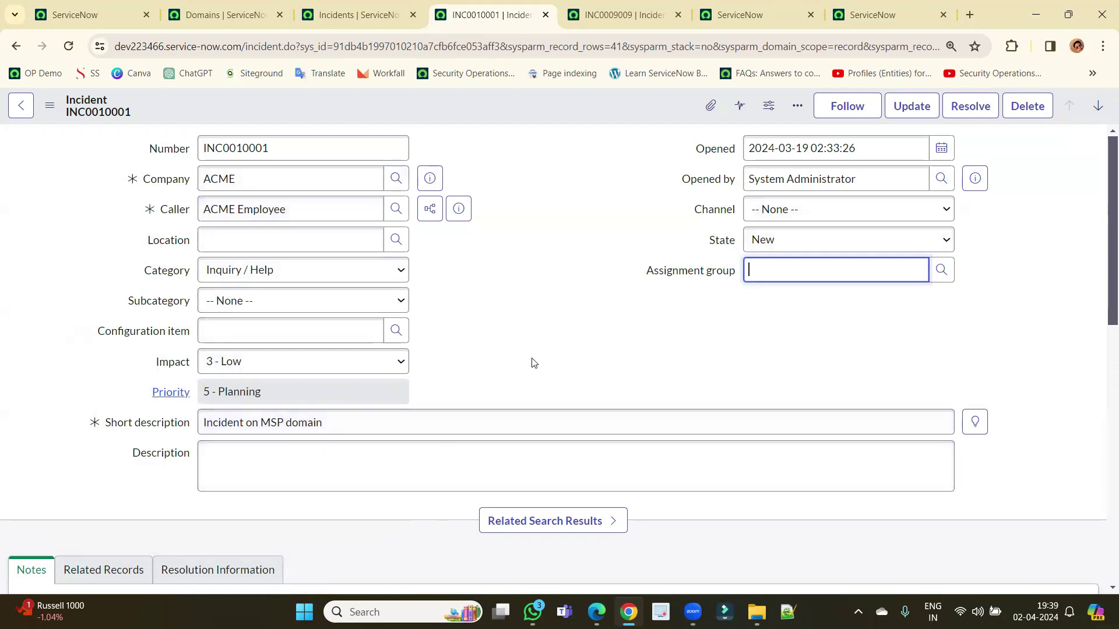
pyautogui.doubleClick(219, 179)
pyautogui.click(555, 254)
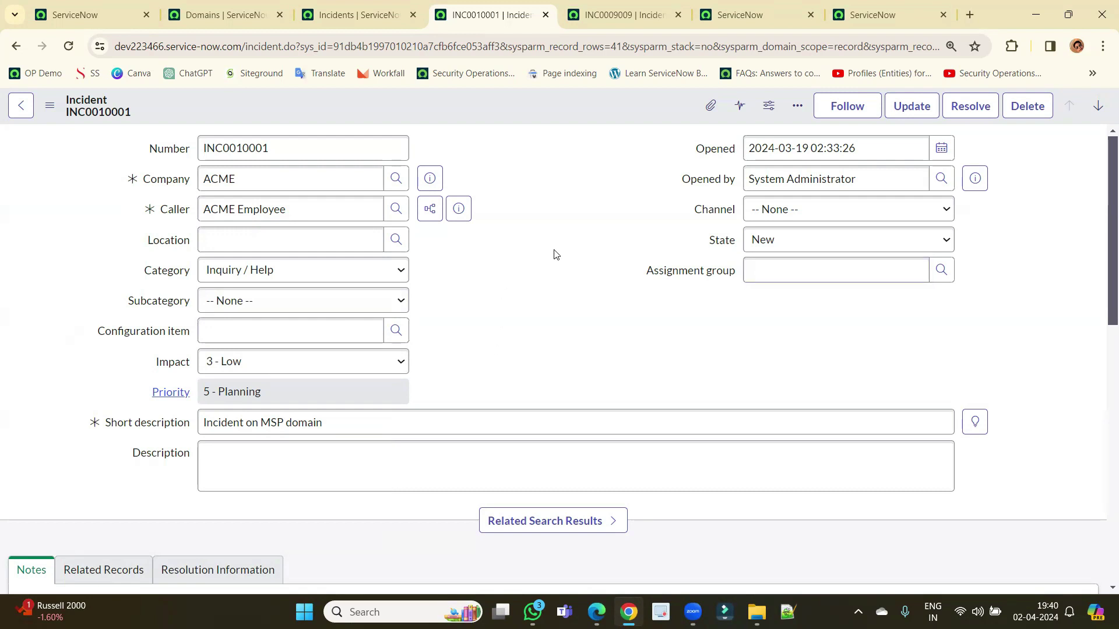
# Close the incident list, both incident records and the extra ServiceNow pages, keeping the first ServiceNow page and Domains list open.
pyautogui.middleClick(353, 16)
pyautogui.middleClick(353, 12)
pyautogui.middleClick(352, 4)
pyautogui.middleClick(352, 4)
pyautogui.middleClick(352, 5)
pyautogui.middleClick(352, 5)
# Switch to the Udemy instructor reviews page, look through the ServiceNow CMDB & Discovery Genius course reviews, and close the page.
pyautogui.click(432, 15)
pyautogui.scroll(-6, 388, 300)
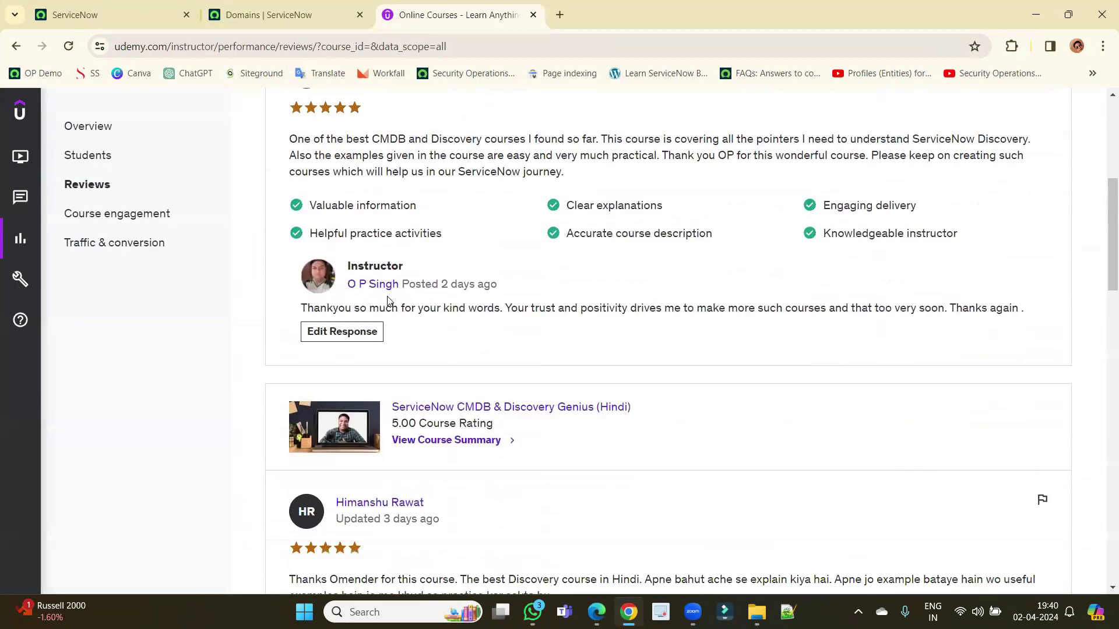
pyautogui.scroll(-15, 388, 300)
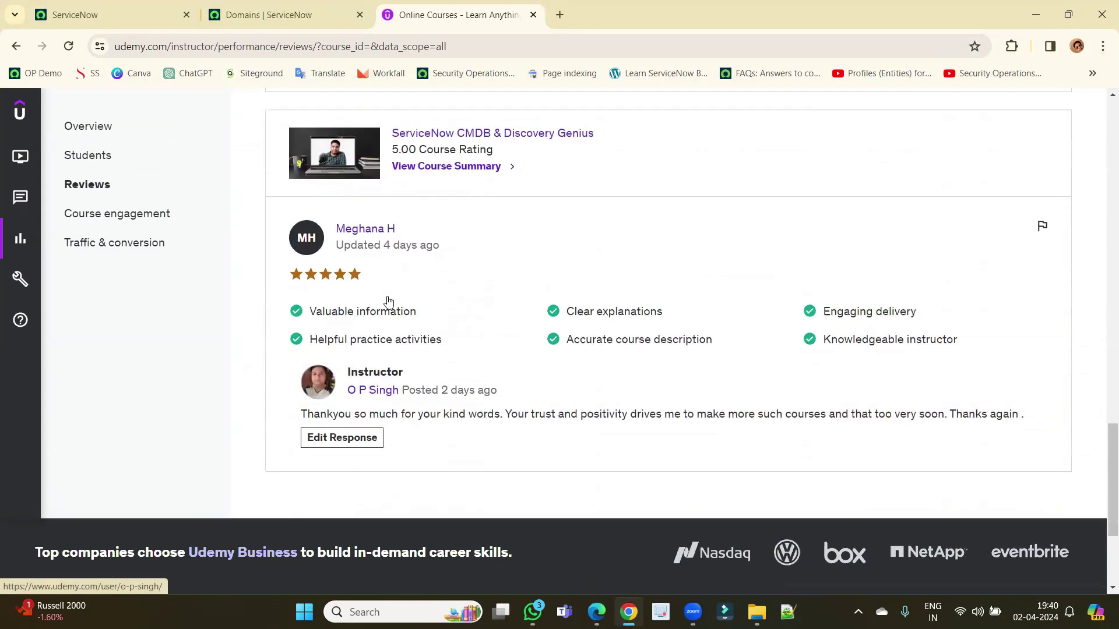
pyautogui.scroll(-3, 389, 300)
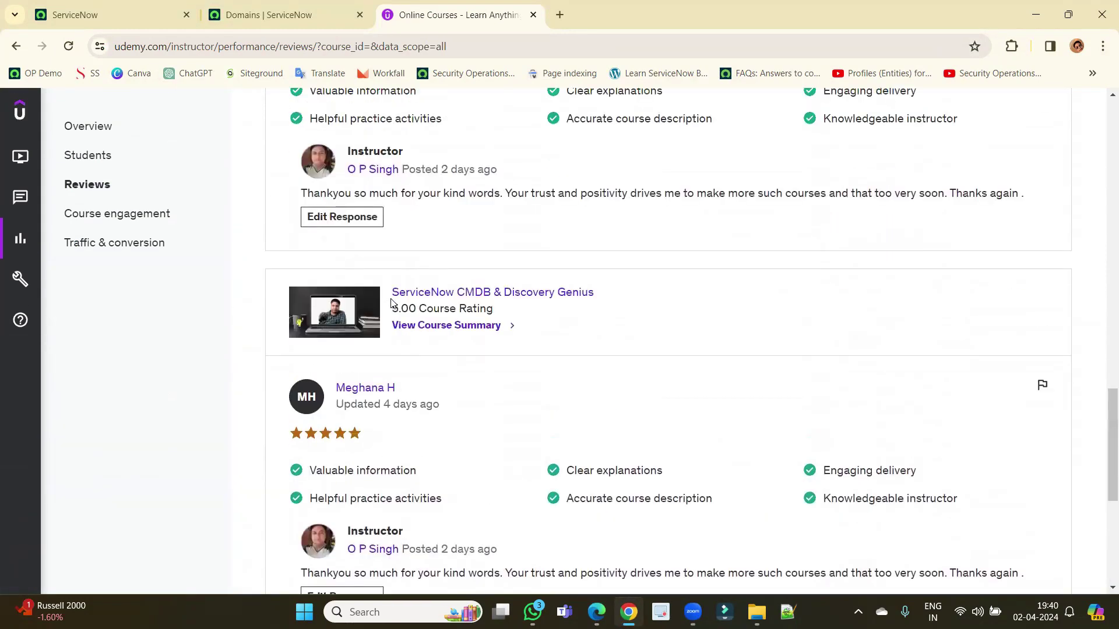
pyautogui.scroll(5, 390, 303)
pyautogui.scroll(5, 392, 318)
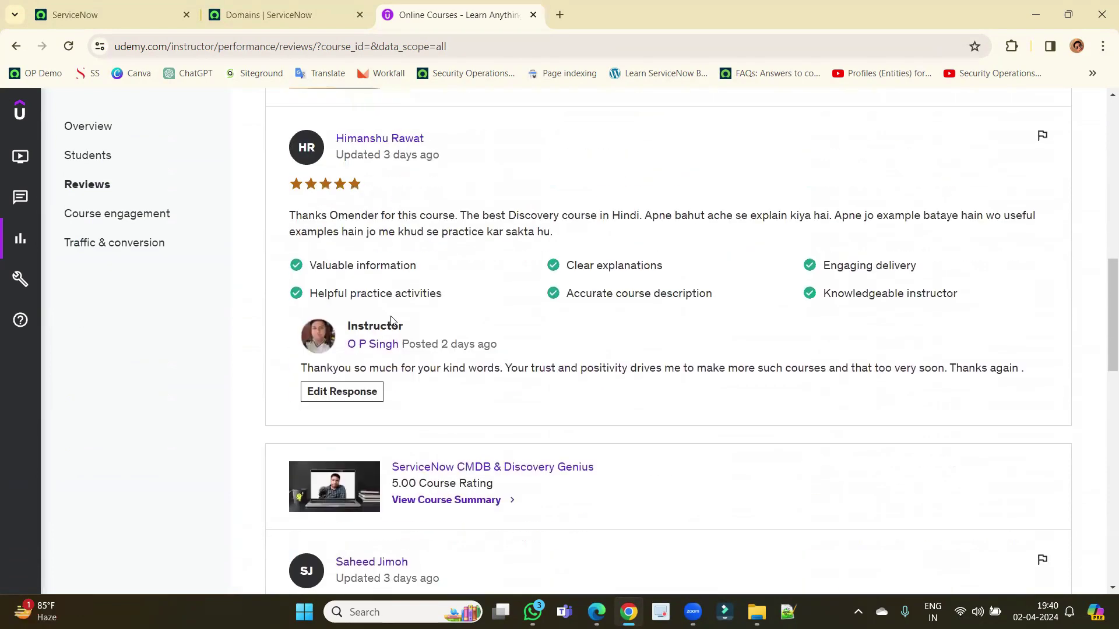
pyautogui.scroll(5, 391, 320)
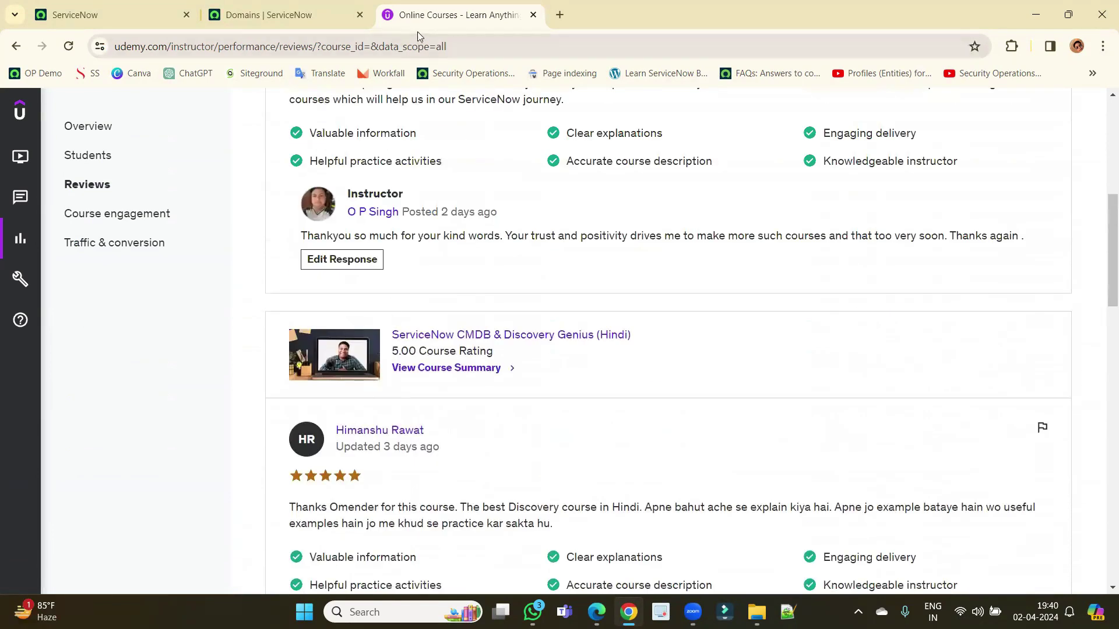
pyautogui.middleClick(428, 17)
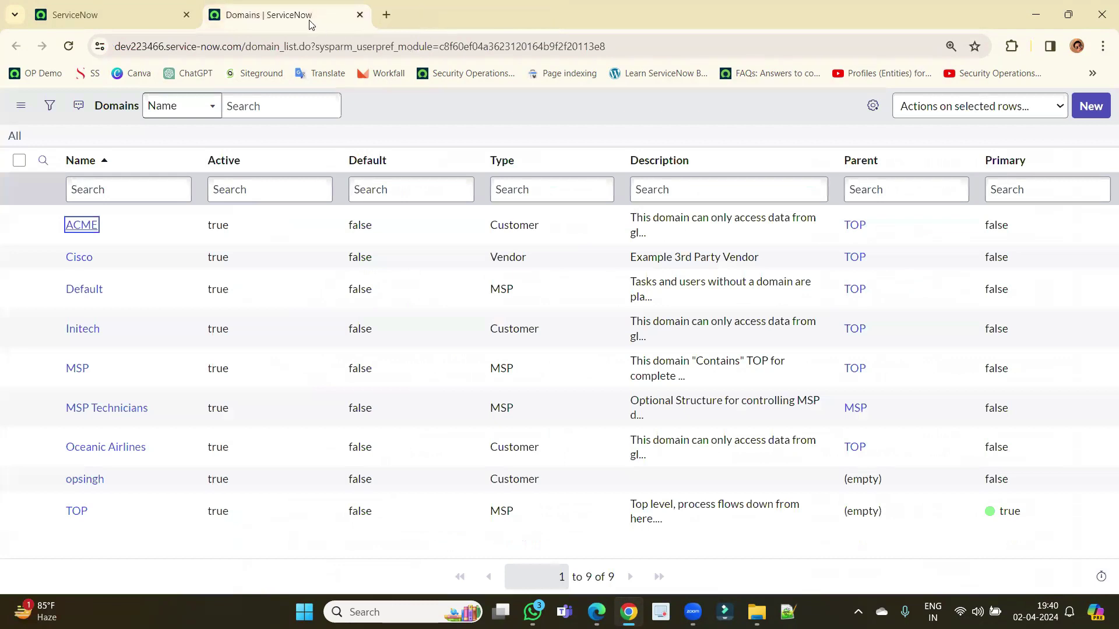